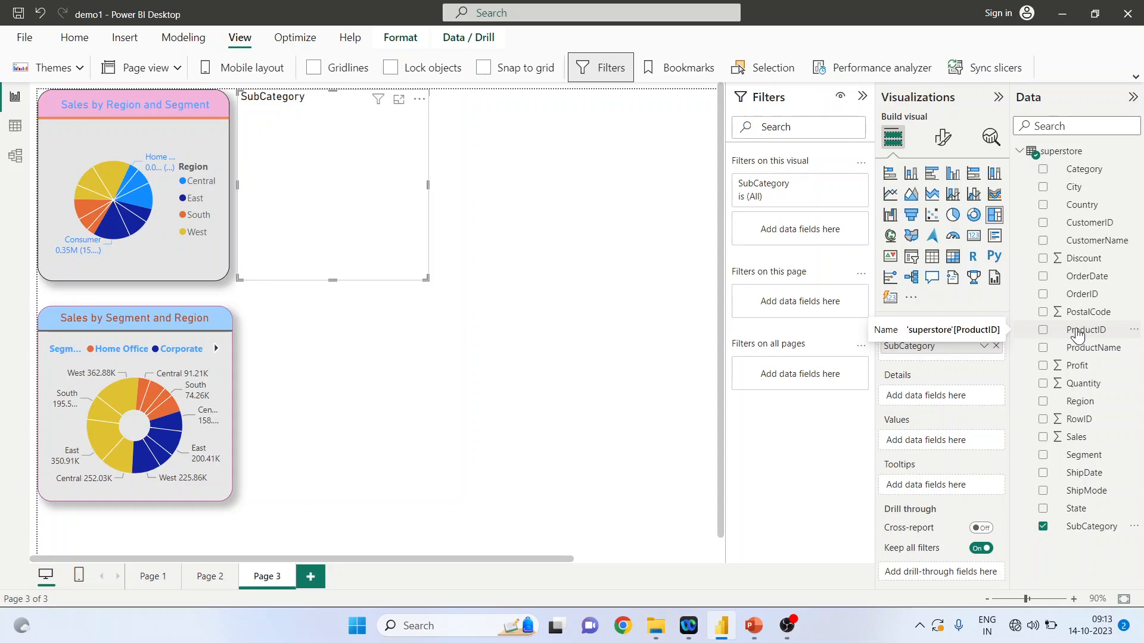
pyautogui.moveTo(1078, 335); pyautogui.dragTo(945, 441)
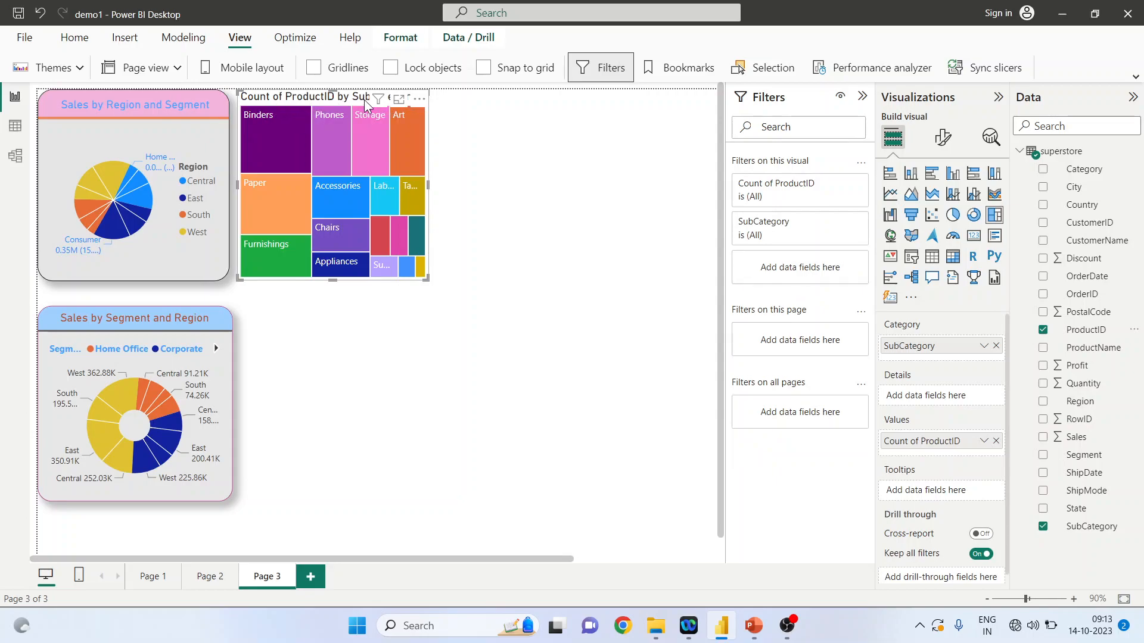
pyautogui.moveTo(288, 130)
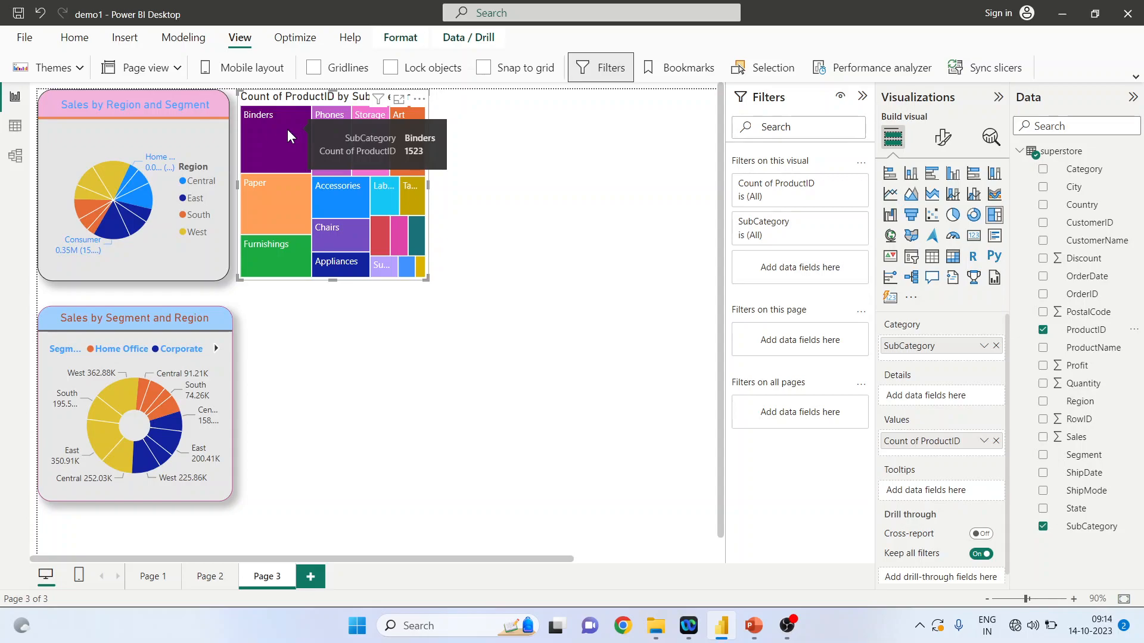
pyautogui.moveTo(285, 187)
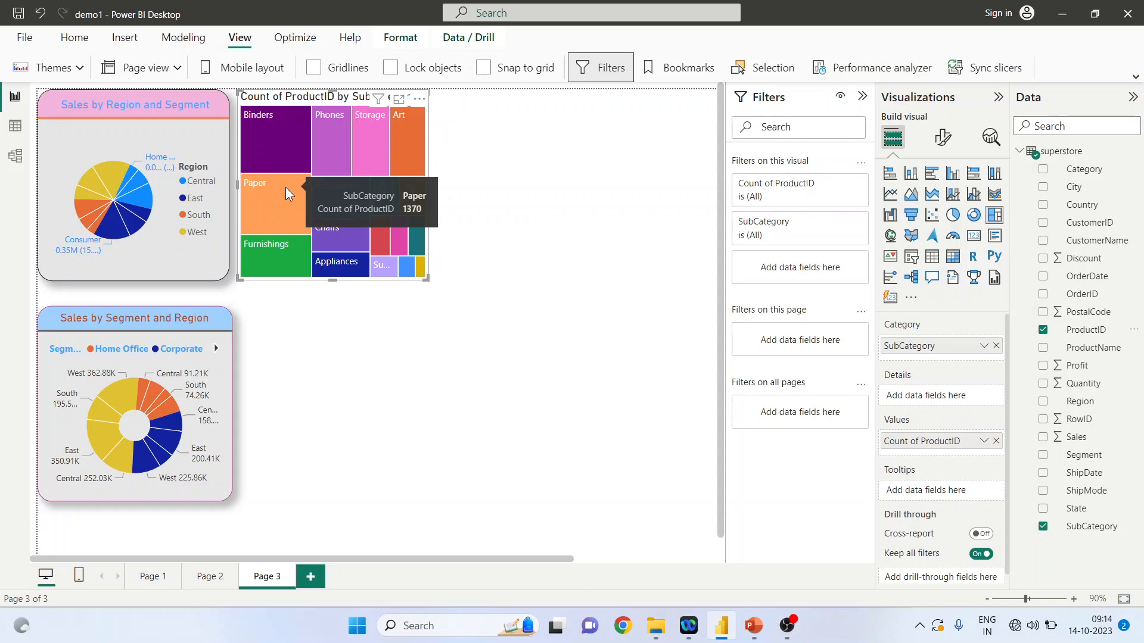
pyautogui.click(996, 441)
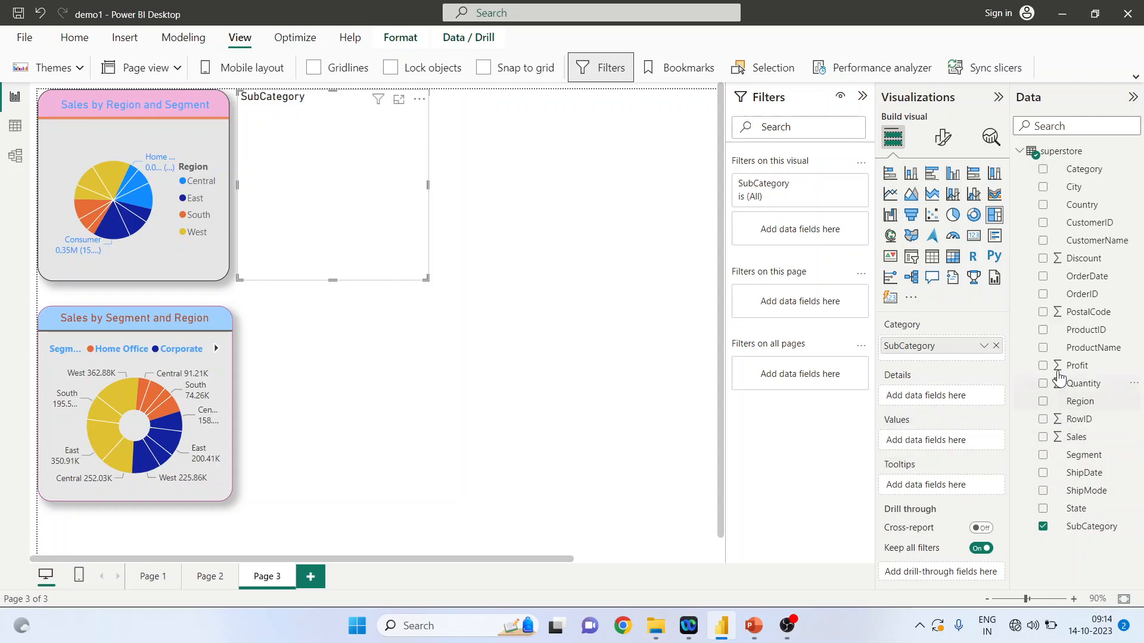
# Step: Use Sales as the values of the SubCategory treemap and enlarge the visual in focus mode
pyautogui.moveTo(1090, 438); pyautogui.dragTo(957, 444)
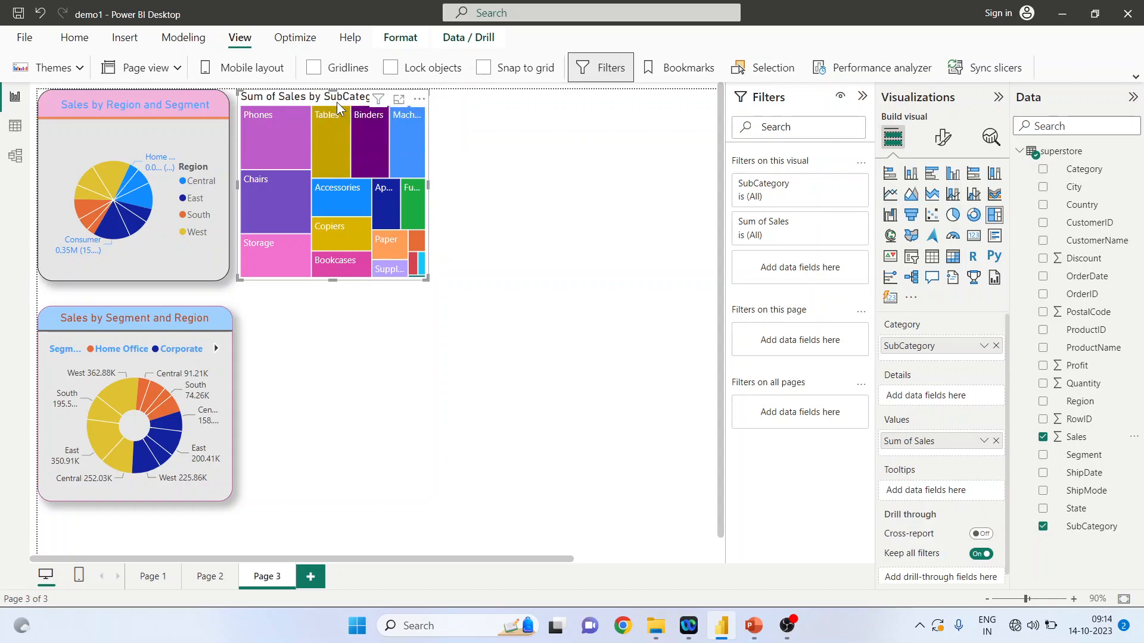
pyautogui.click(399, 100)
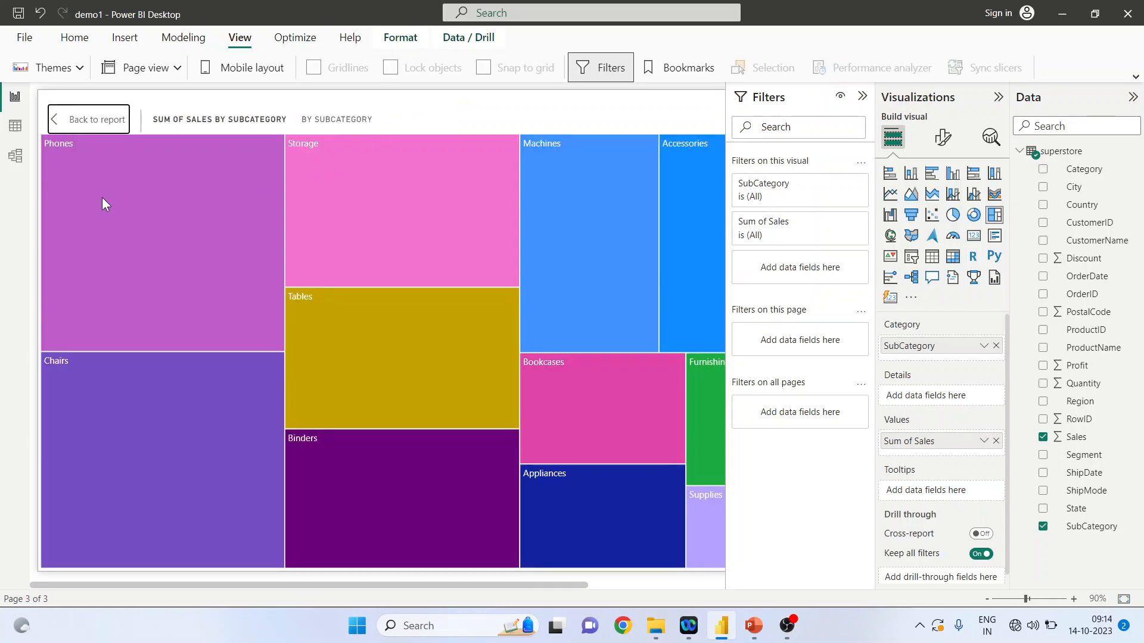
pyautogui.moveTo(116, 198)
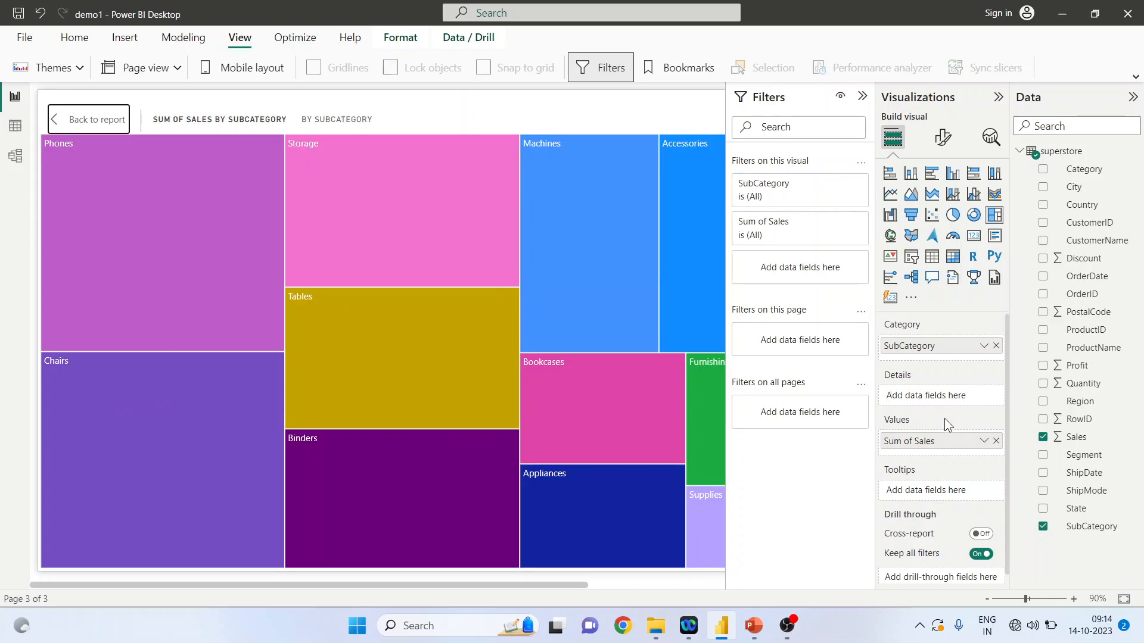
# Step: Add Region as the treemap's details and Quantity to its tooltips
pyautogui.moveTo(1085, 403); pyautogui.dragTo(957, 401)
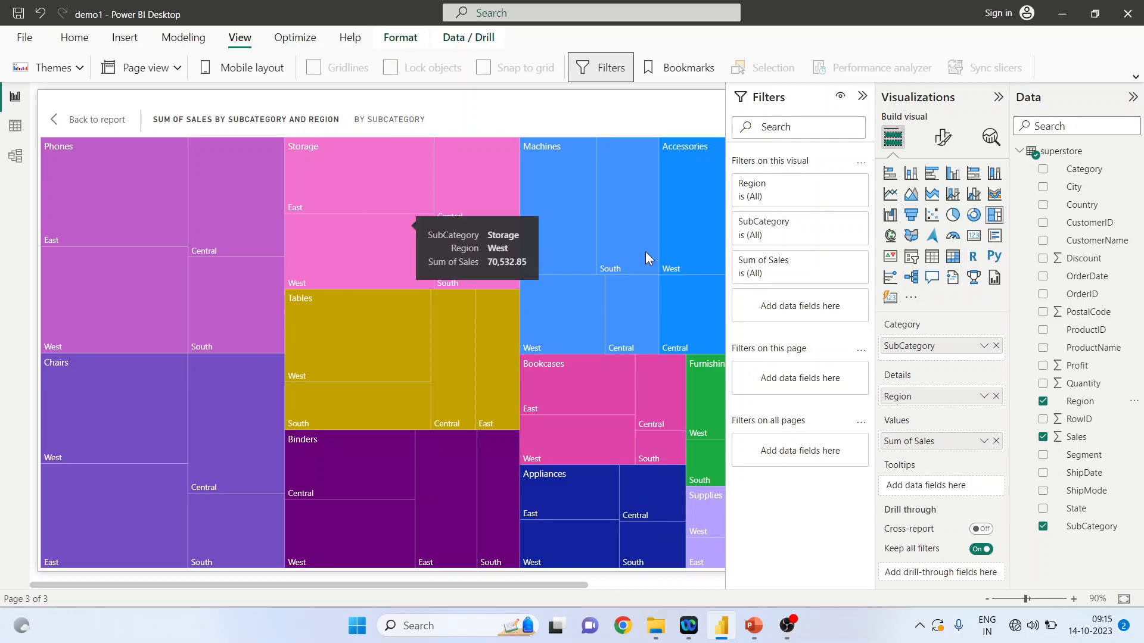
pyautogui.moveTo(1075, 385); pyautogui.dragTo(963, 487)
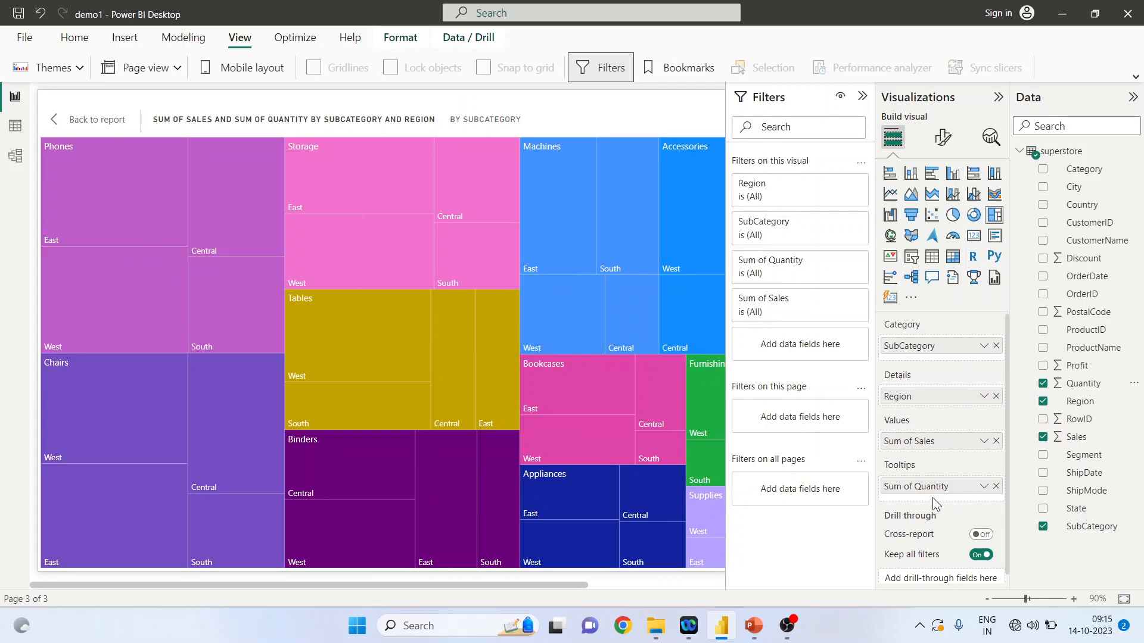
# Step: Turn on the treemap's legend and set its text size to 11
pyautogui.click(939, 145)
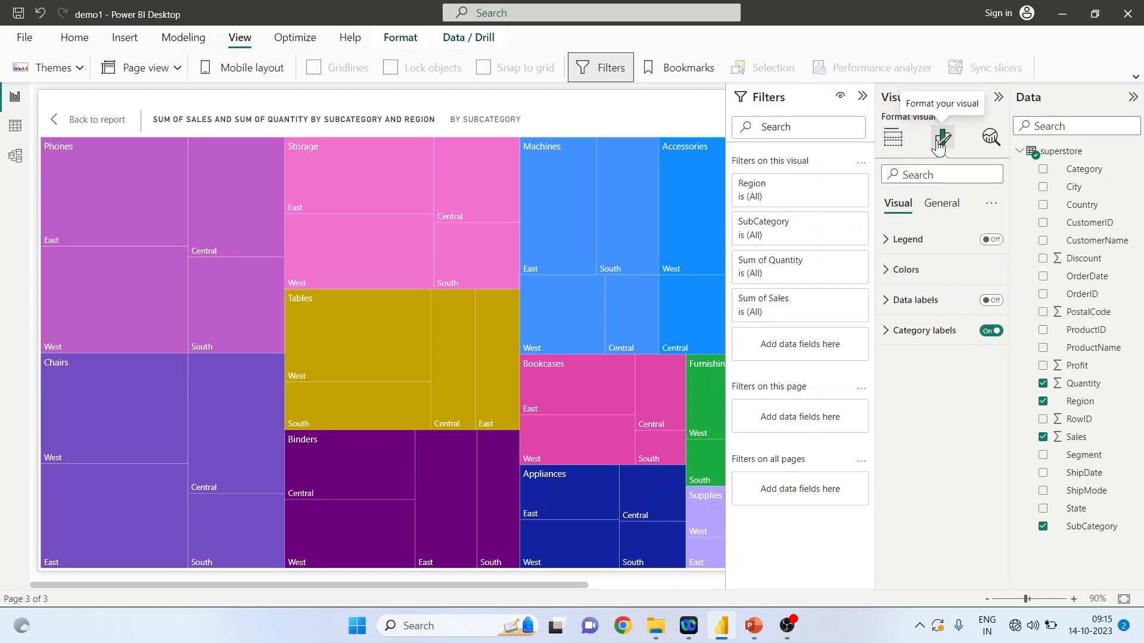
pyautogui.click(888, 246)
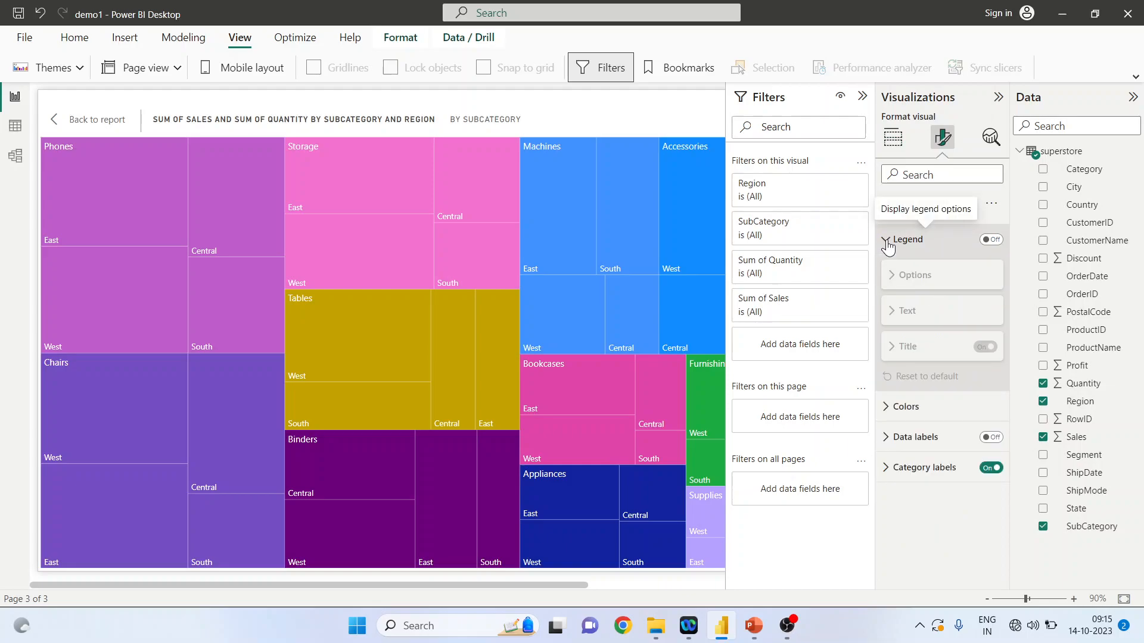
pyautogui.click(991, 240)
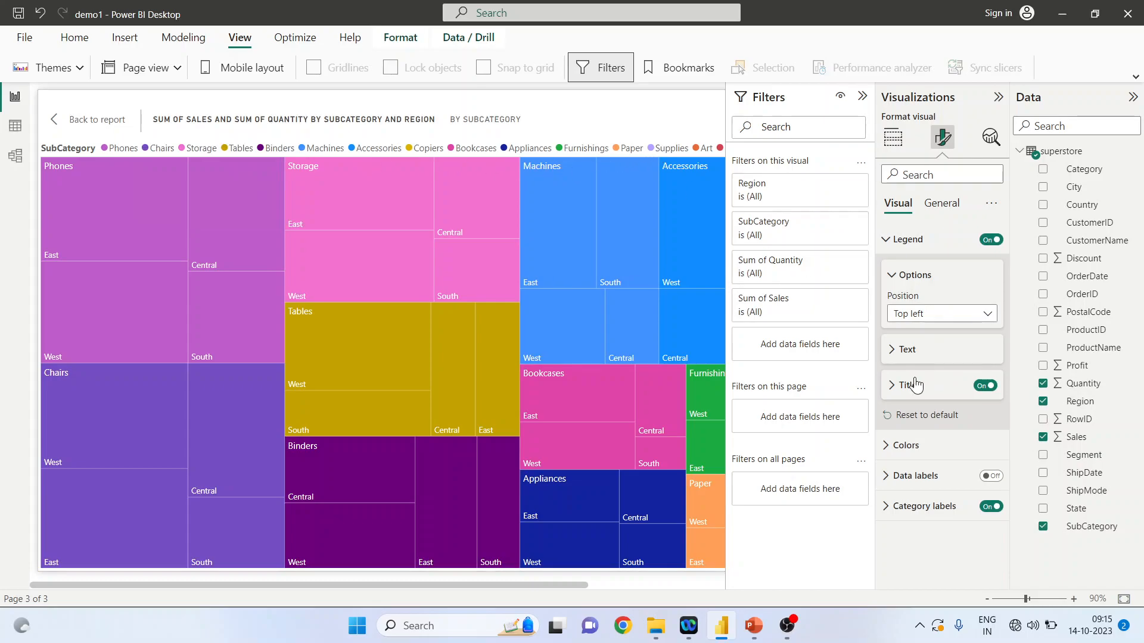
pyautogui.click(892, 352)
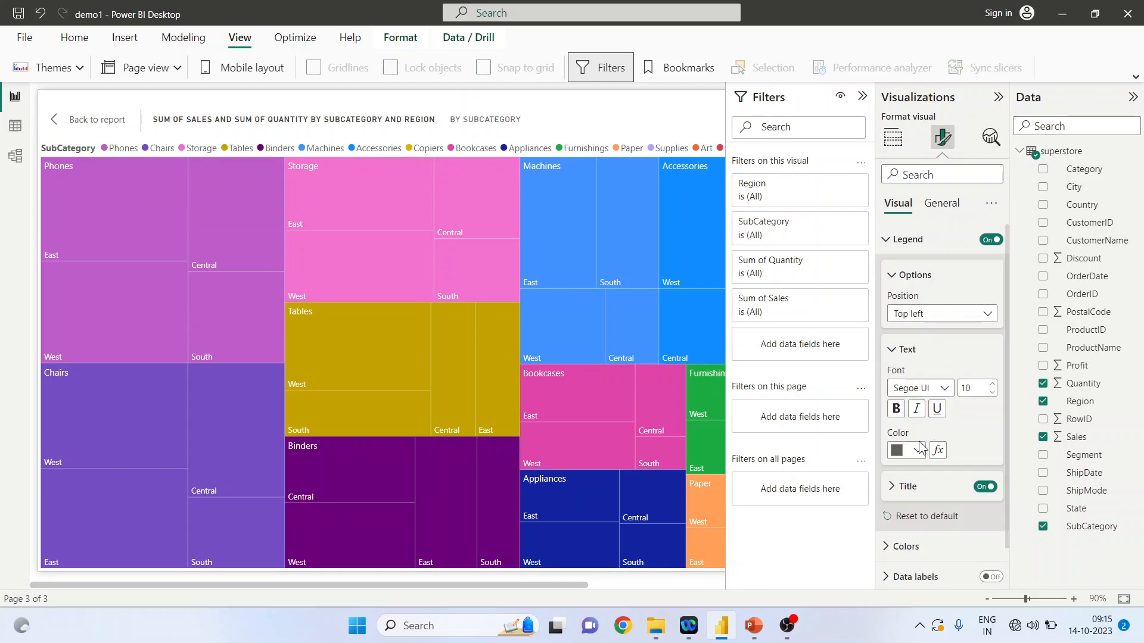
pyautogui.click(991, 384)
pyautogui.click(992, 384)
pyautogui.click(991, 392)
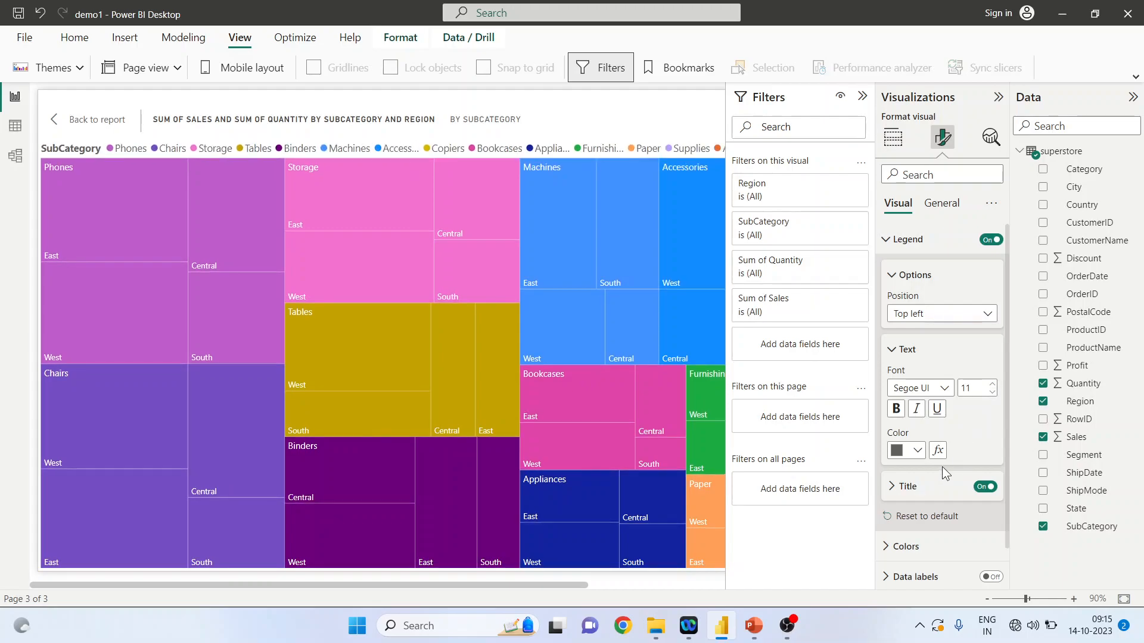
pyautogui.click(888, 489)
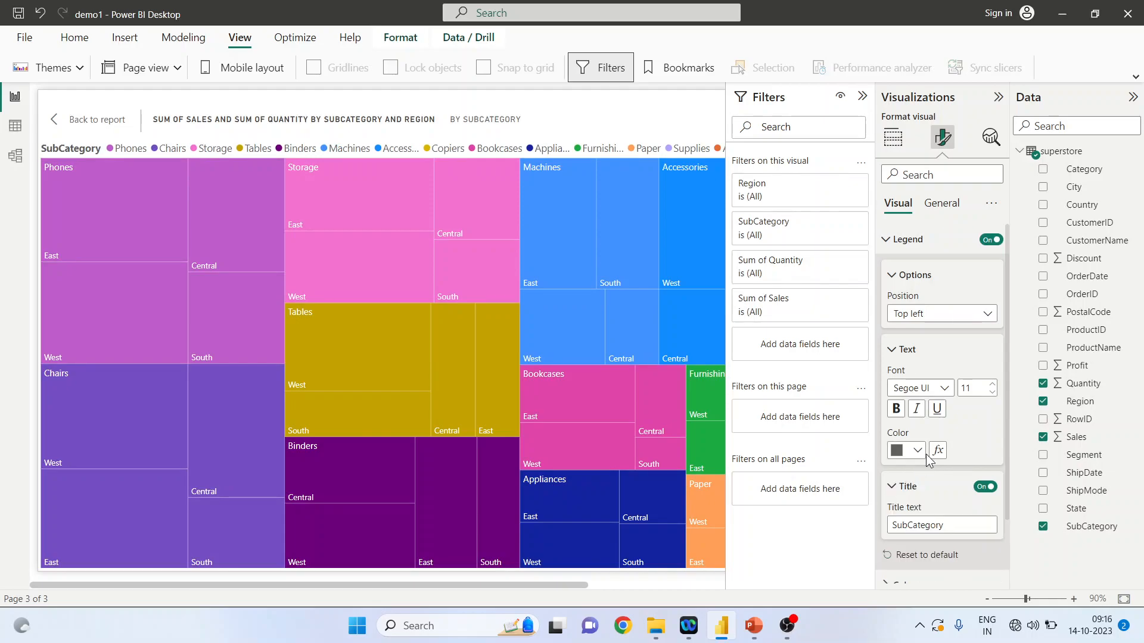
pyautogui.scroll(-2, 927, 455)
pyautogui.click(948, 453)
pyautogui.write('wise')
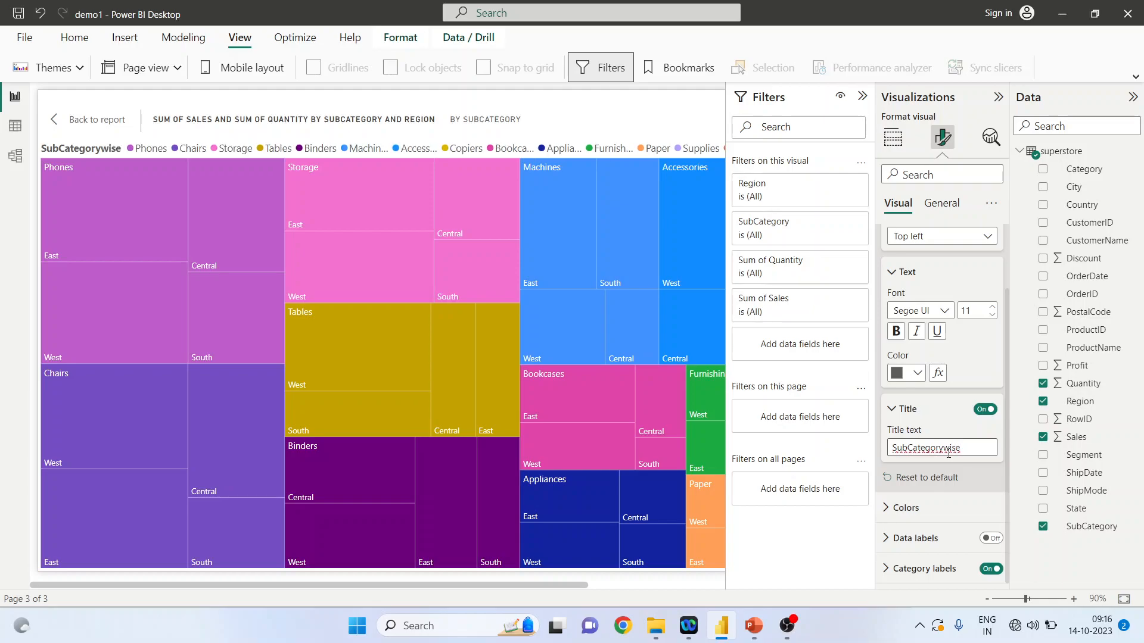
pyautogui.press('BackSpace')
pyautogui.press('BackSpace')
pyautogui.press('BackSpace')
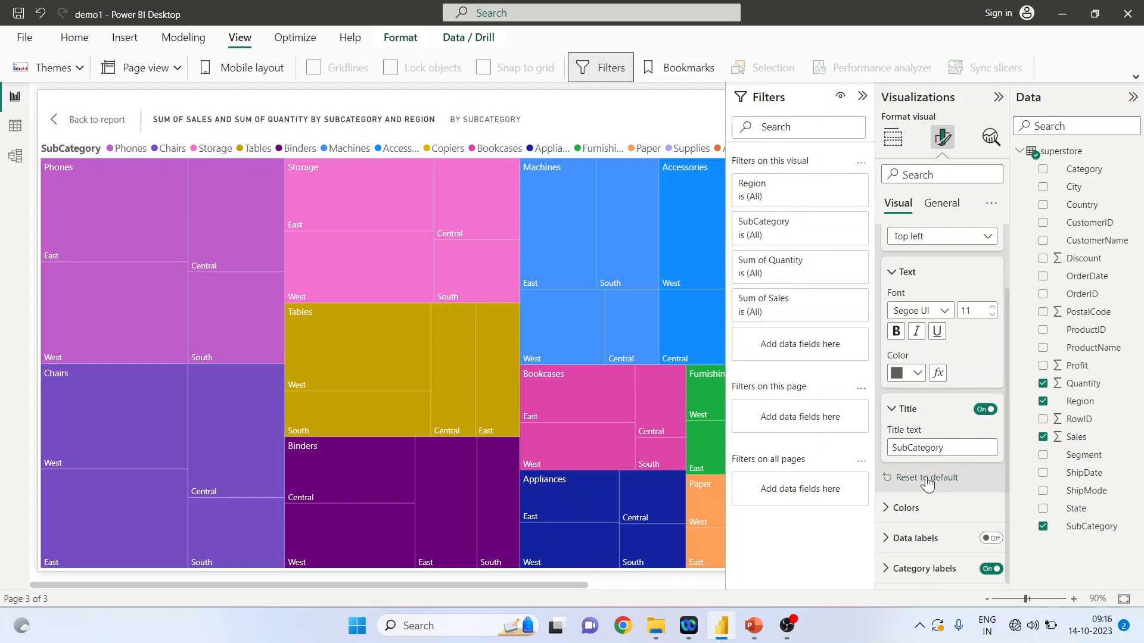
# Step: Change the color of the Phones subcategory in the treemap to the orange theme color
pyautogui.click(903, 507)
pyautogui.scroll(-3, 931, 480)
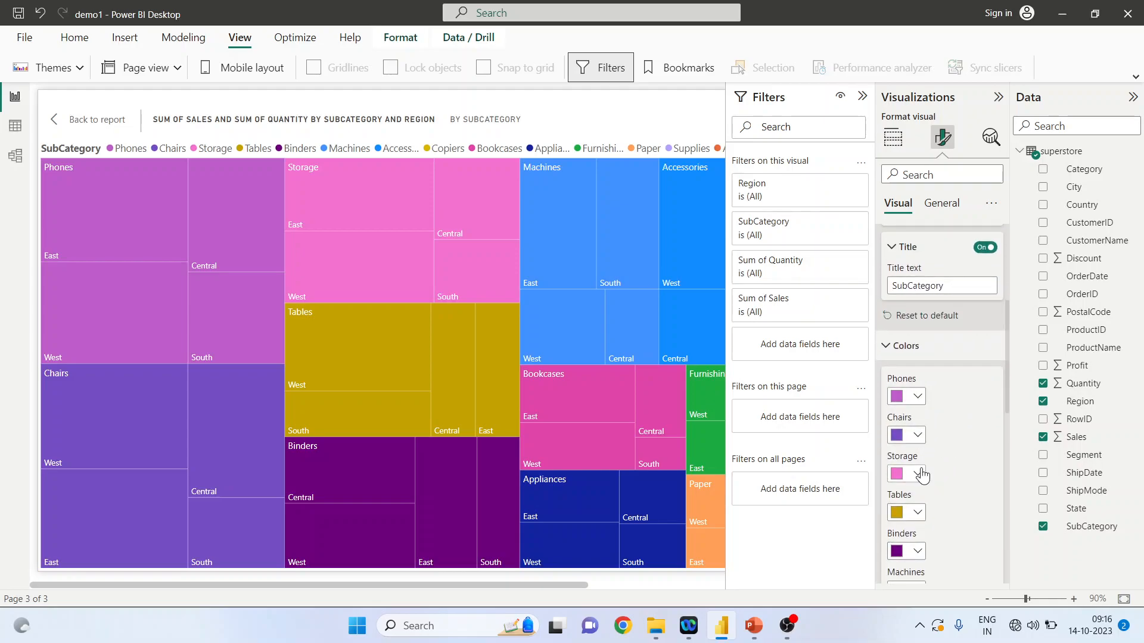
pyautogui.scroll(-2, 938, 534)
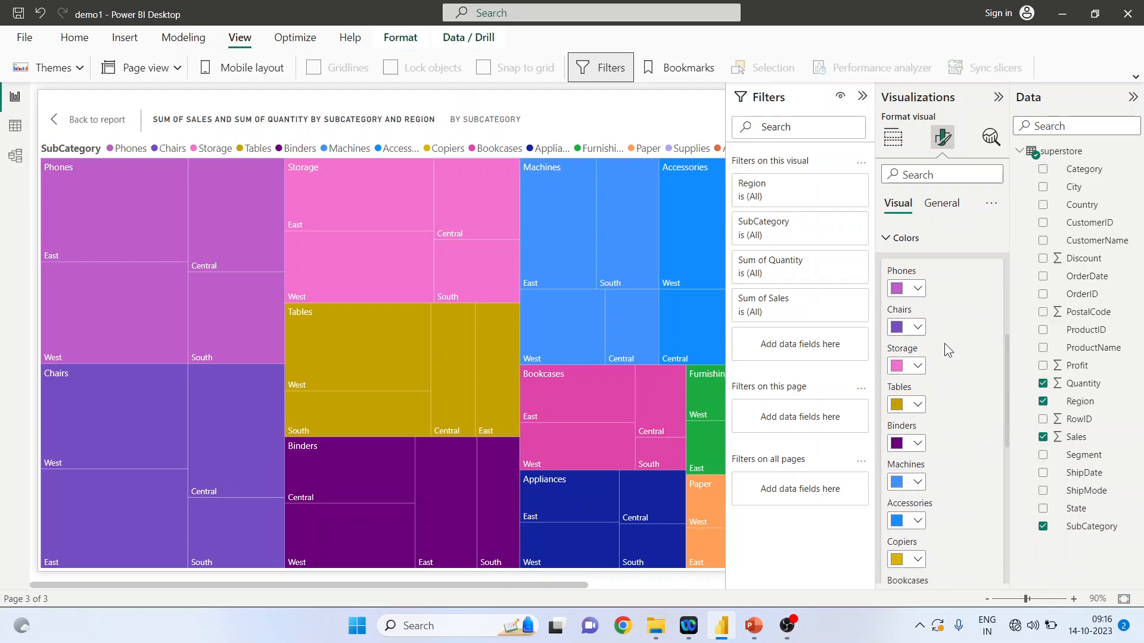
pyautogui.click(918, 288)
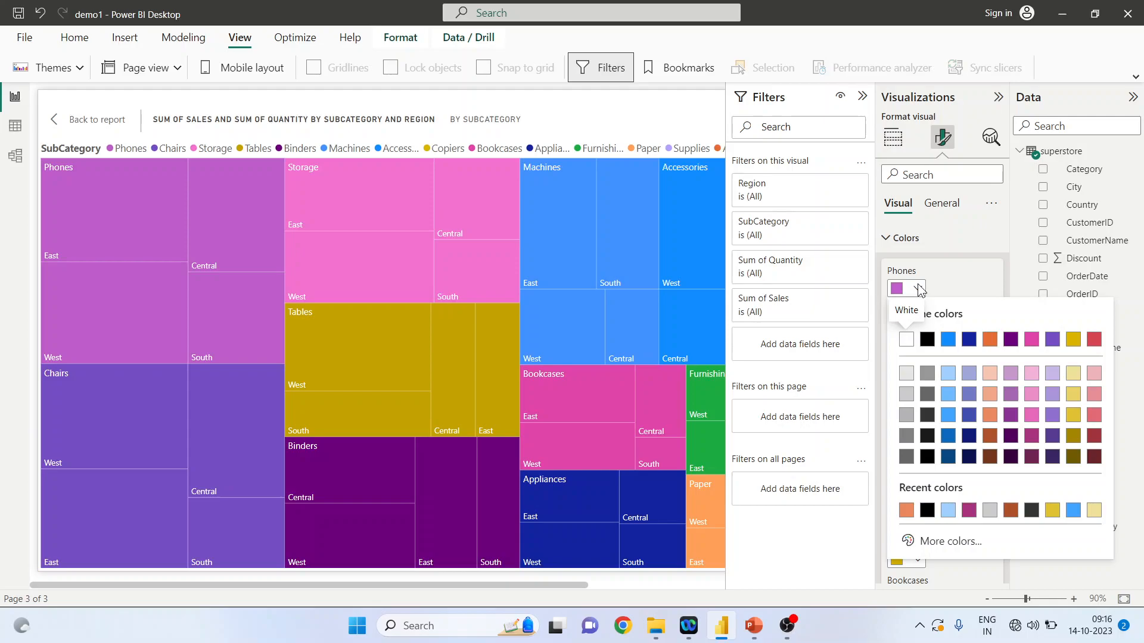
pyautogui.click(988, 341)
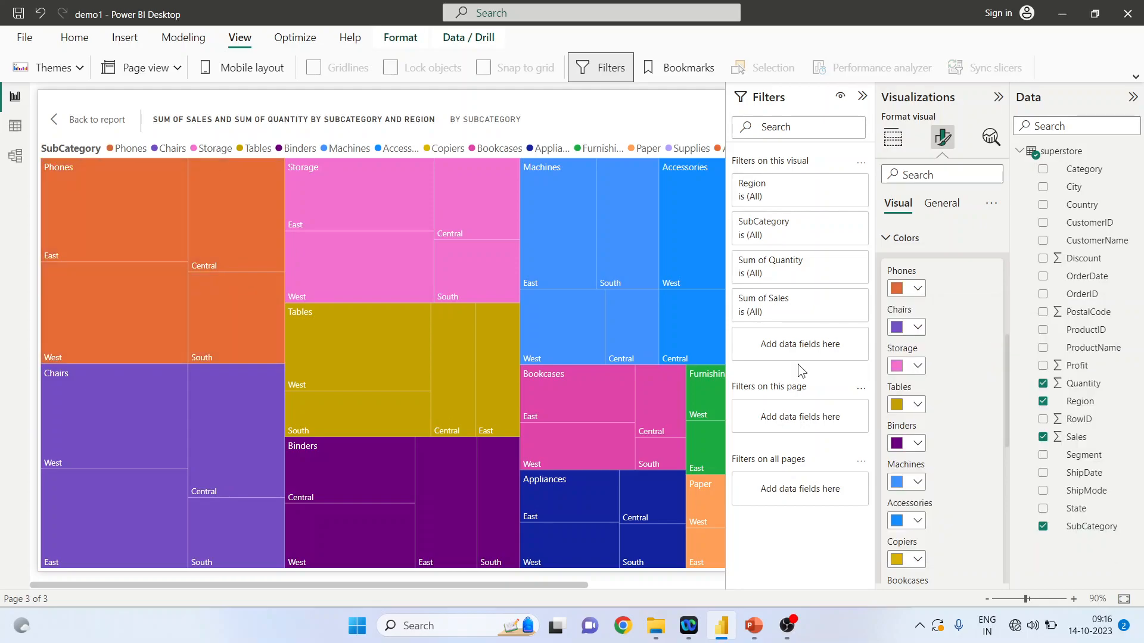
# Step: Turn on the treemap's data labels so each region tile shows its sales value
pyautogui.scroll(-6, 948, 404)
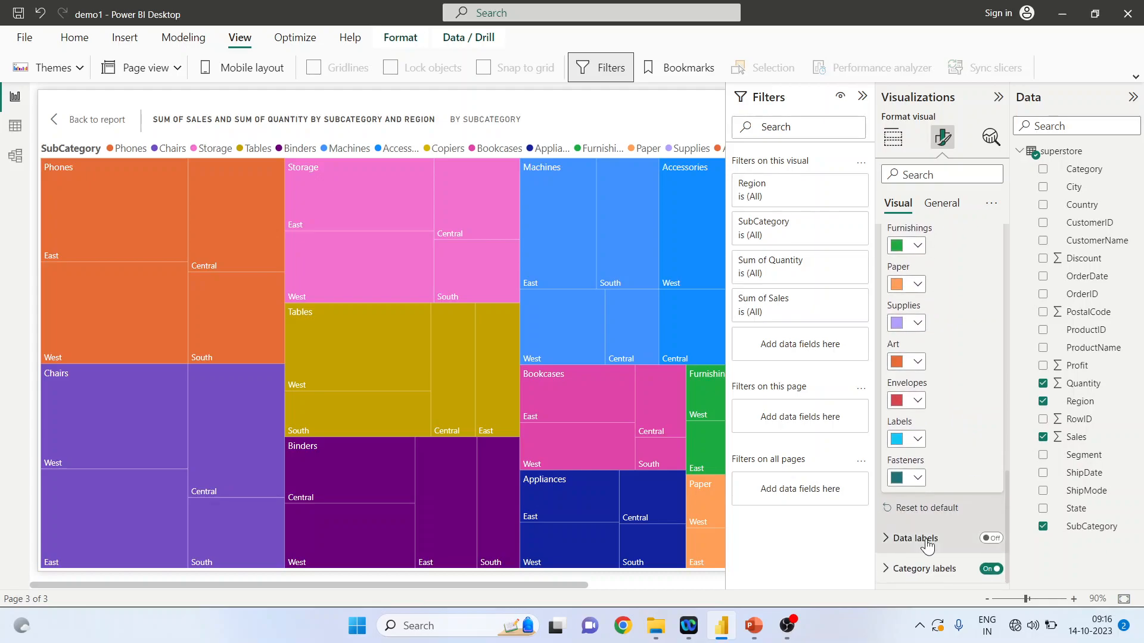
pyautogui.click(897, 539)
pyautogui.scroll(-1, 938, 503)
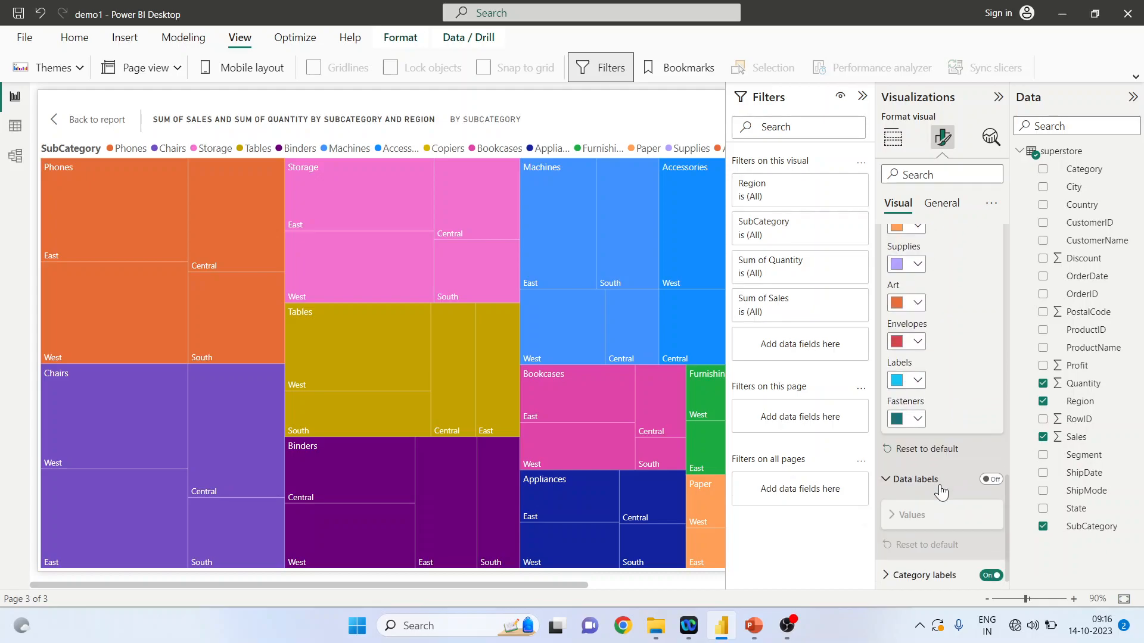
pyautogui.click(987, 473)
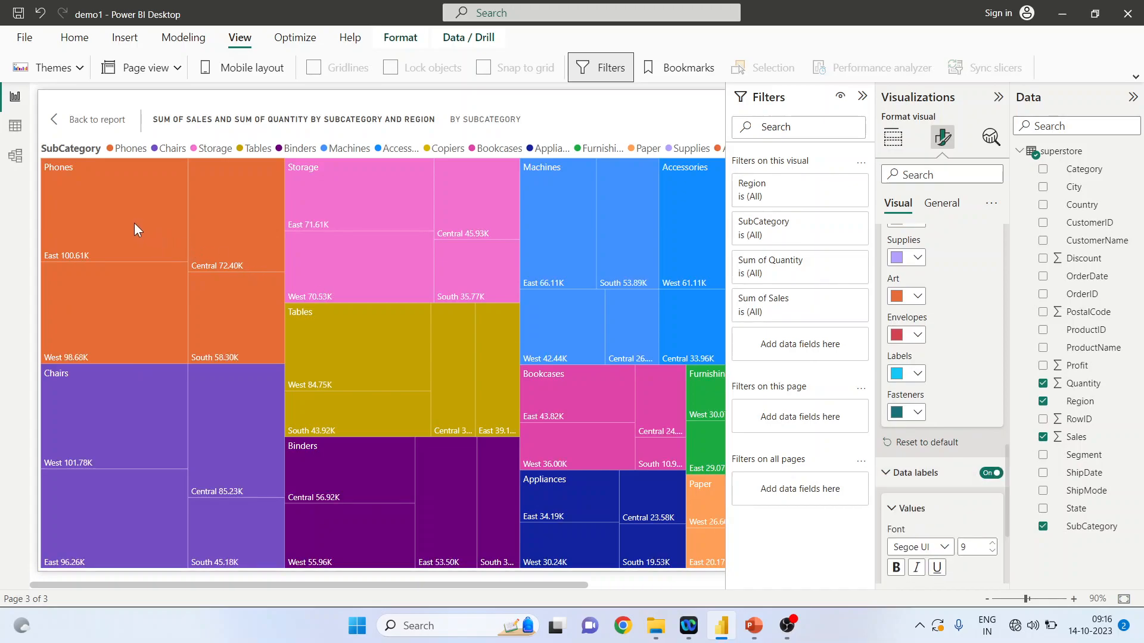
pyautogui.moveTo(134, 220)
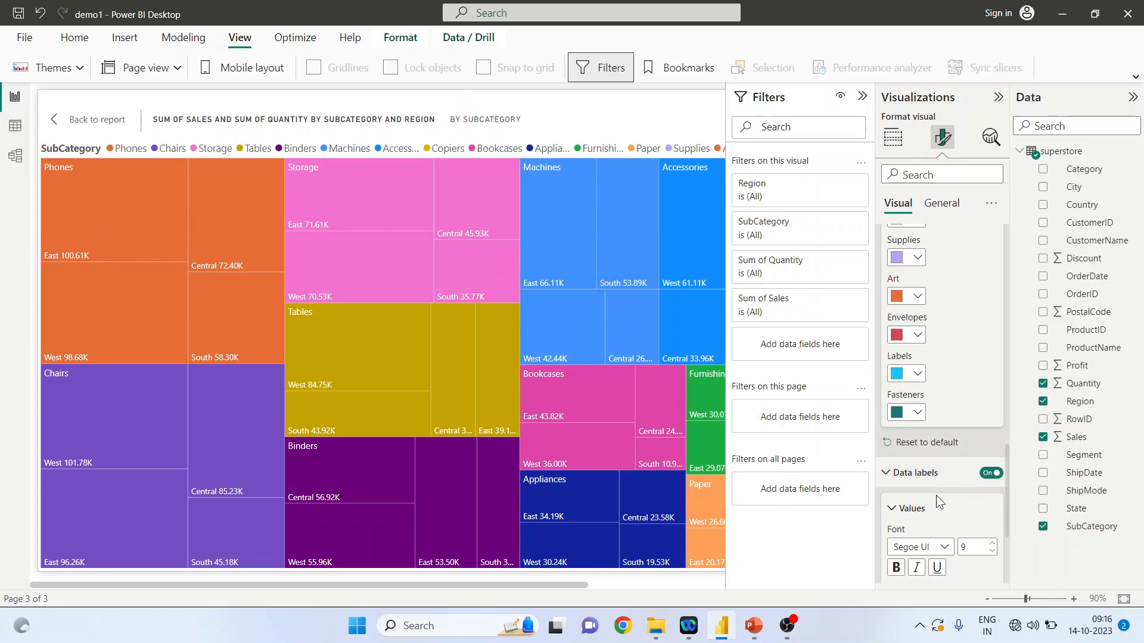
# Step: Set the color of the treemap's data label values to black
pyautogui.scroll(-3, 935, 495)
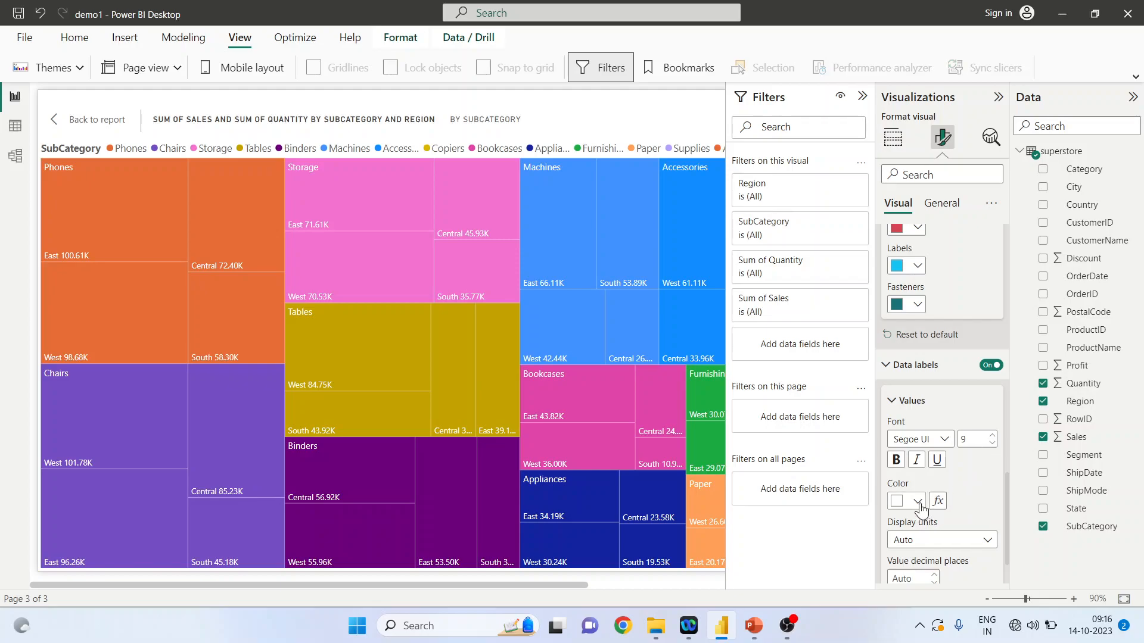
pyautogui.scroll(-1, 977, 481)
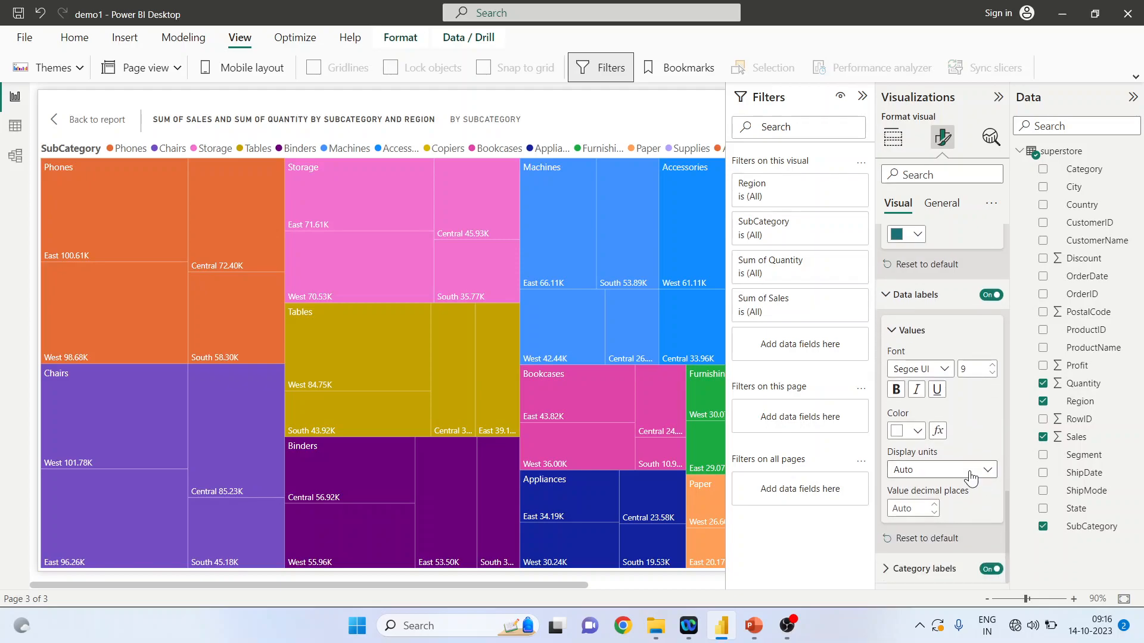
pyautogui.click(917, 431)
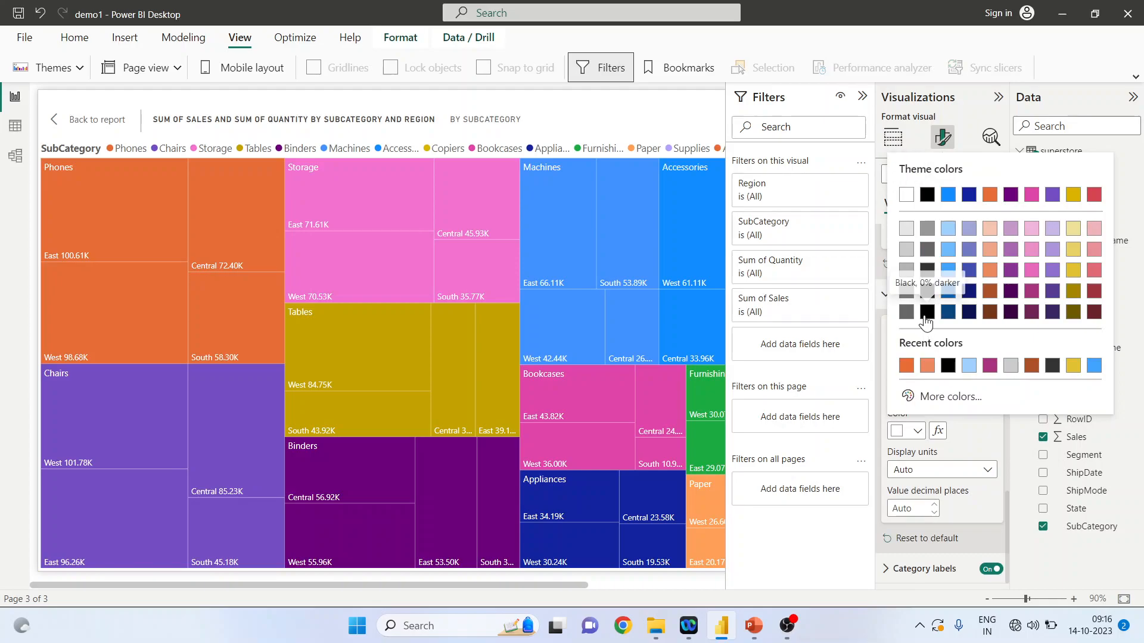
pyautogui.click(923, 318)
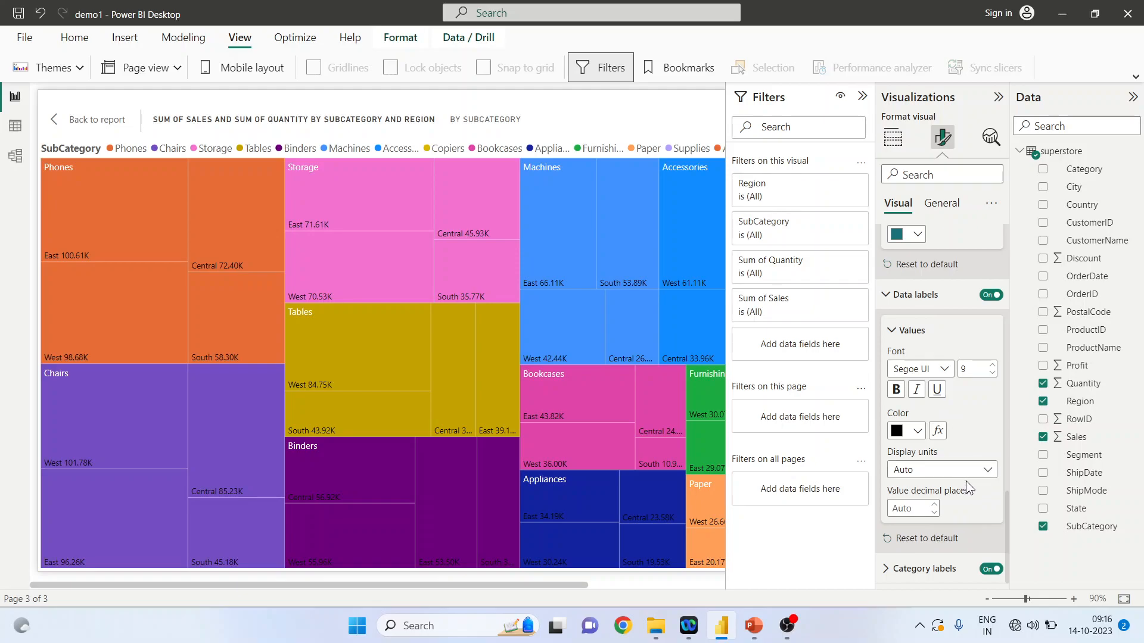
# Step: Set the font size of the treemap's category labels to 9
pyautogui.click(899, 568)
pyautogui.scroll(-3, 944, 505)
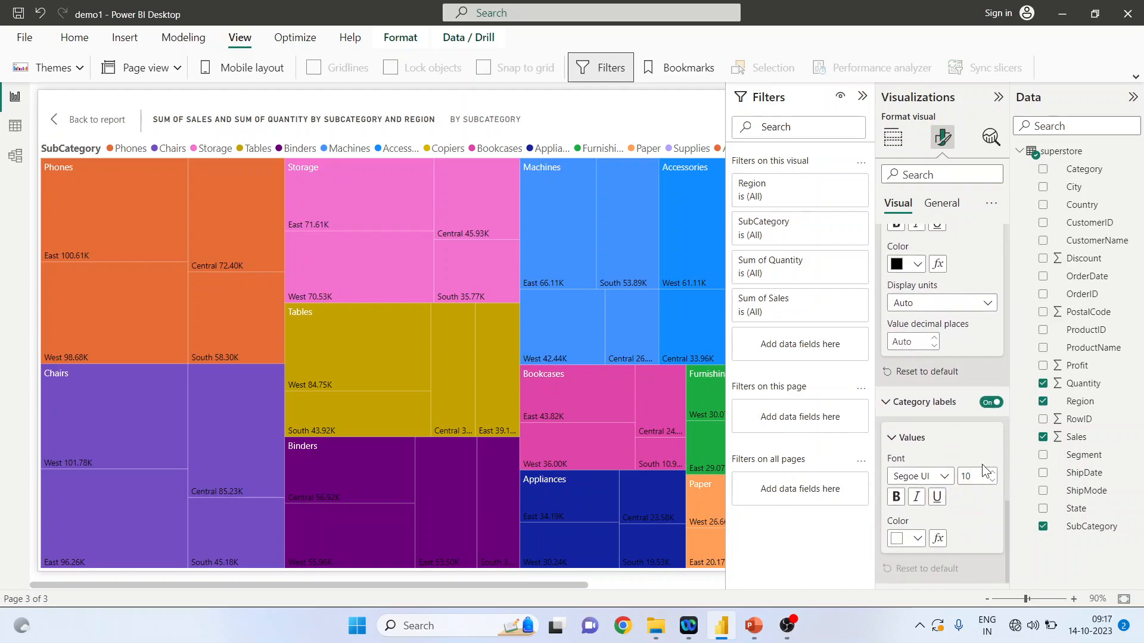
pyautogui.click(991, 474)
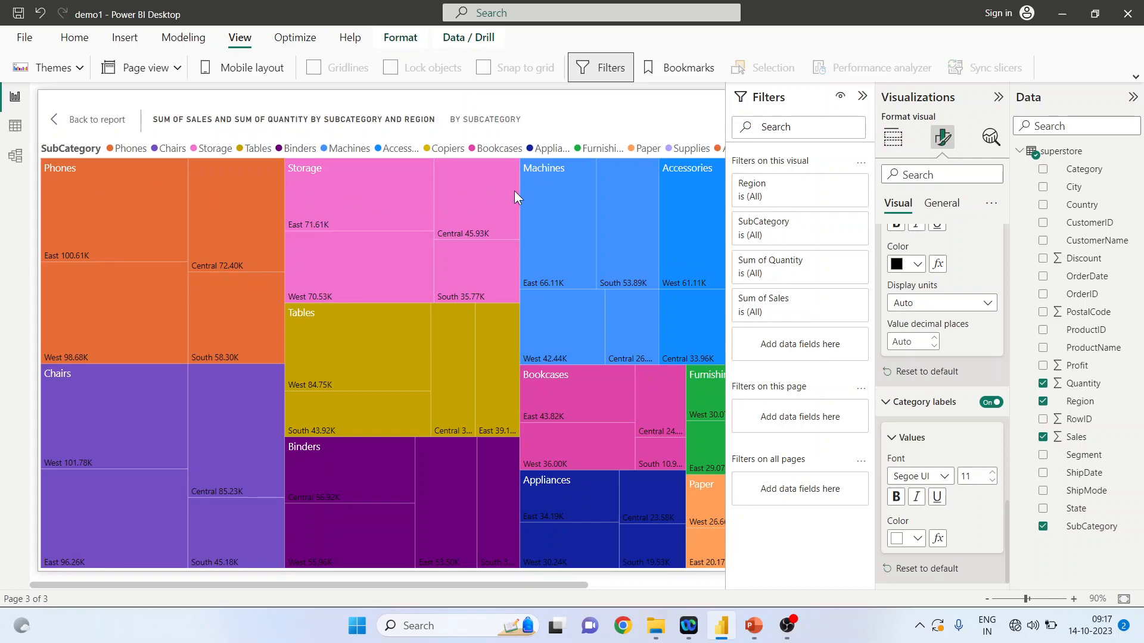
pyautogui.click(991, 480)
pyautogui.click(992, 480)
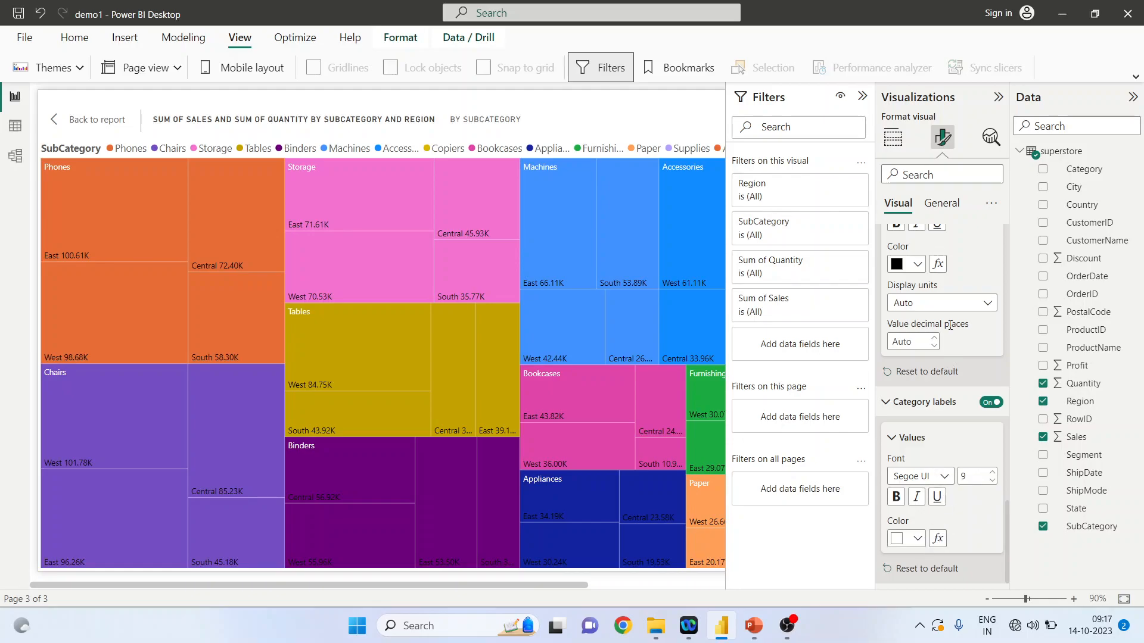
# Step: Return from the focused view to the report page and set the treemap's height to 287
pyautogui.click(939, 205)
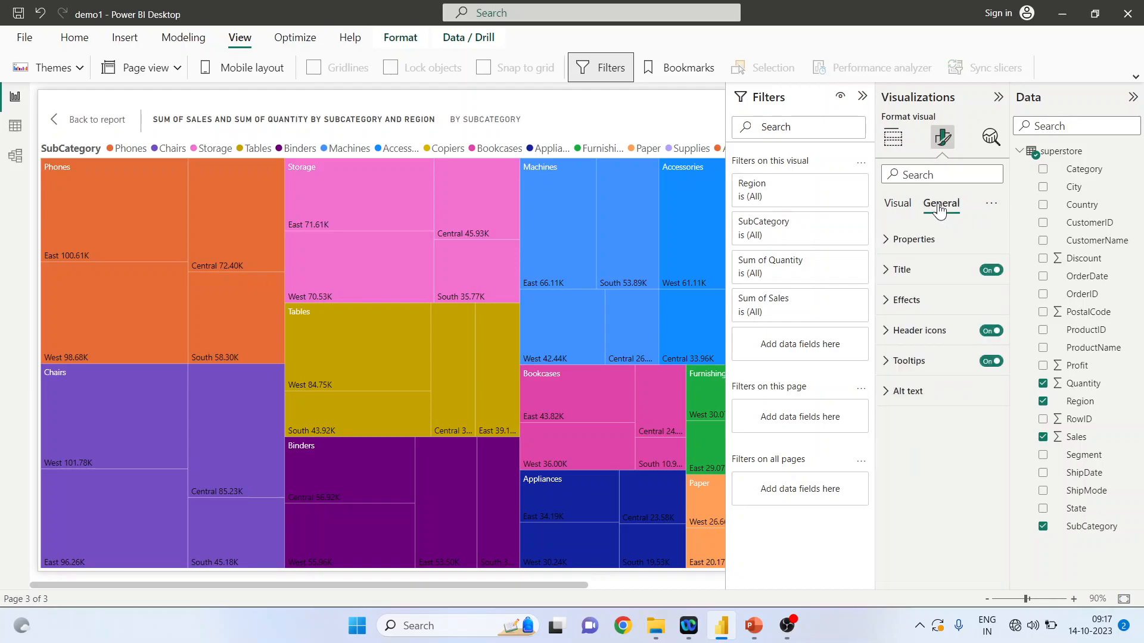
pyautogui.click(54, 121)
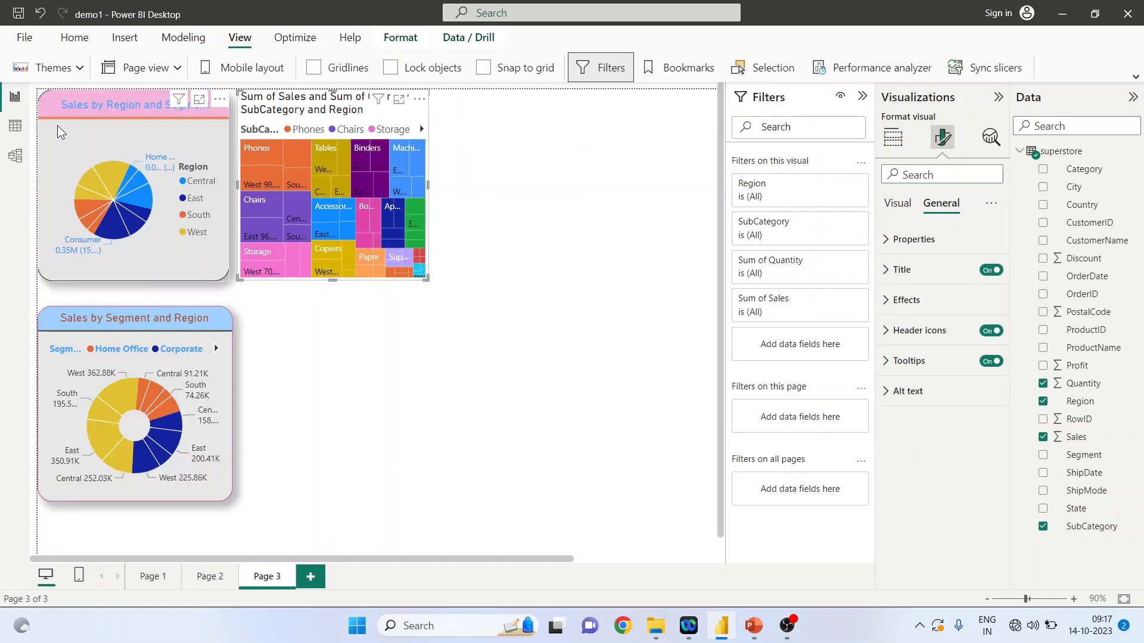
pyautogui.click(890, 243)
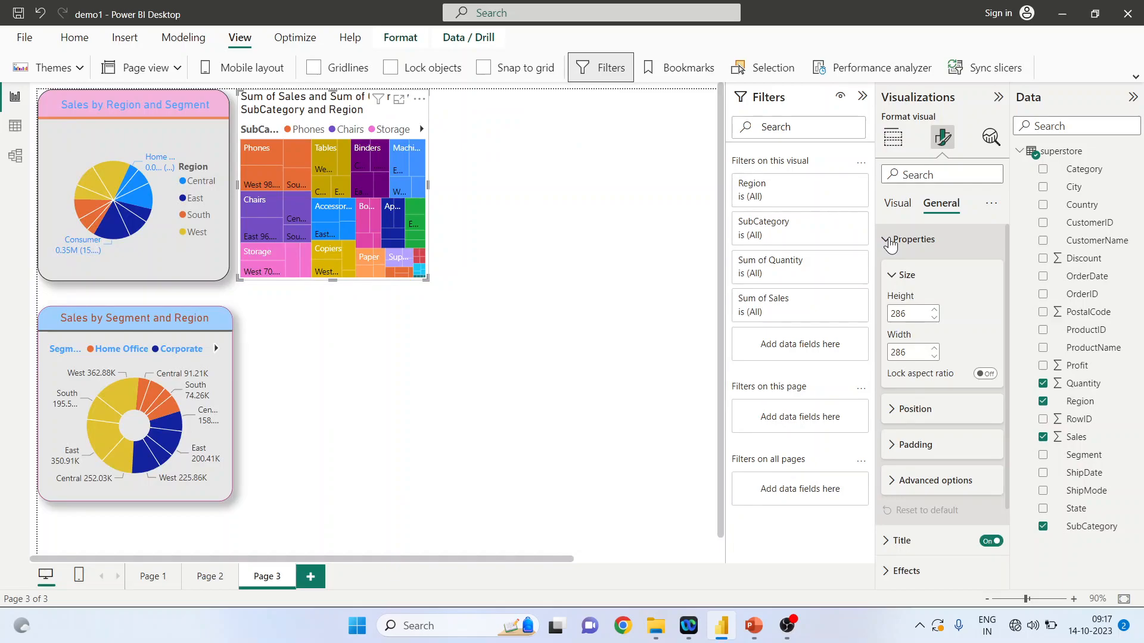
pyautogui.click(933, 310)
pyautogui.click(934, 310)
pyautogui.click(933, 310)
pyautogui.click(934, 310)
pyautogui.click(933, 316)
pyautogui.click(933, 317)
pyautogui.click(933, 317)
pyautogui.click(934, 317)
pyautogui.click(933, 317)
pyautogui.click(933, 317)
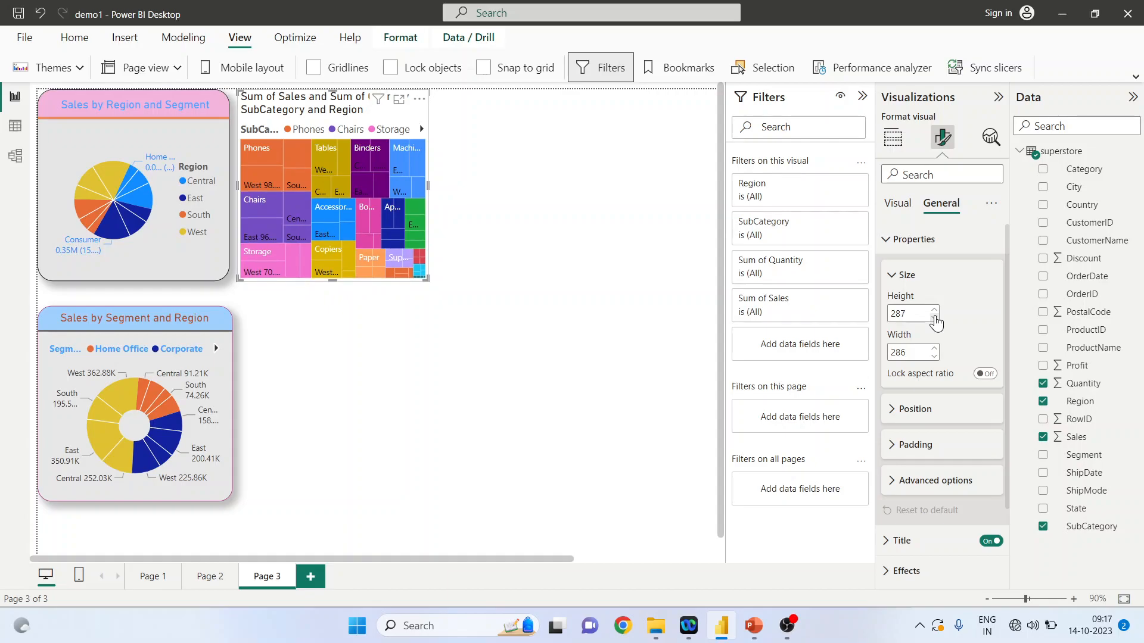
# Step: Set the treemap's width to 289
pyautogui.click(934, 349)
pyautogui.click(933, 349)
pyautogui.click(934, 349)
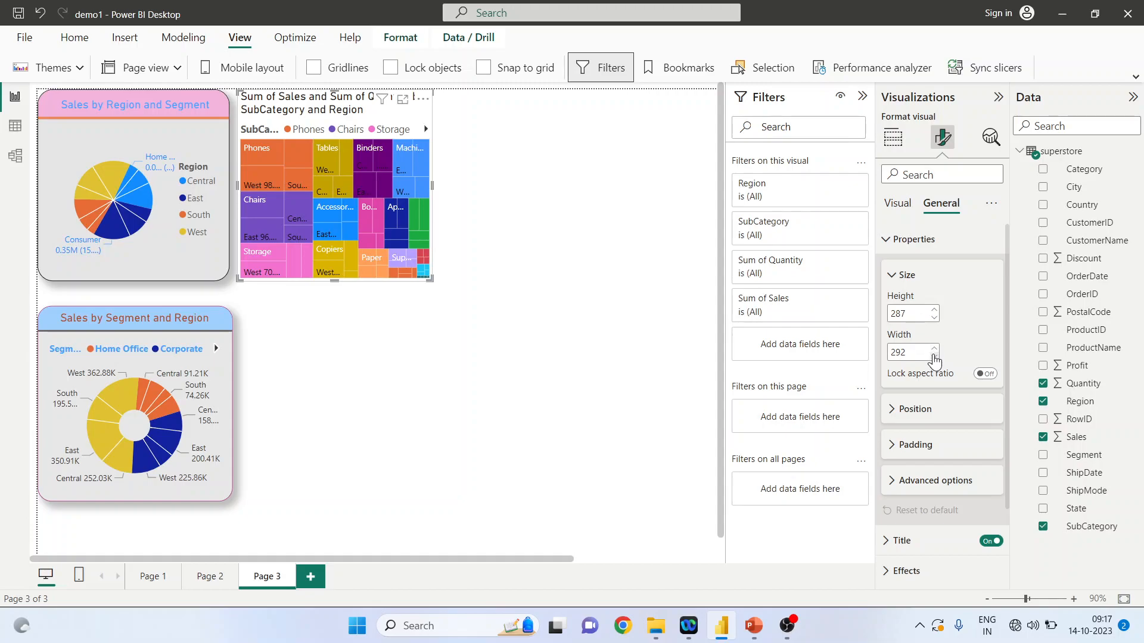
# Step: Set the treemap's horizontal position on the page to 309
pyautogui.click(915, 408)
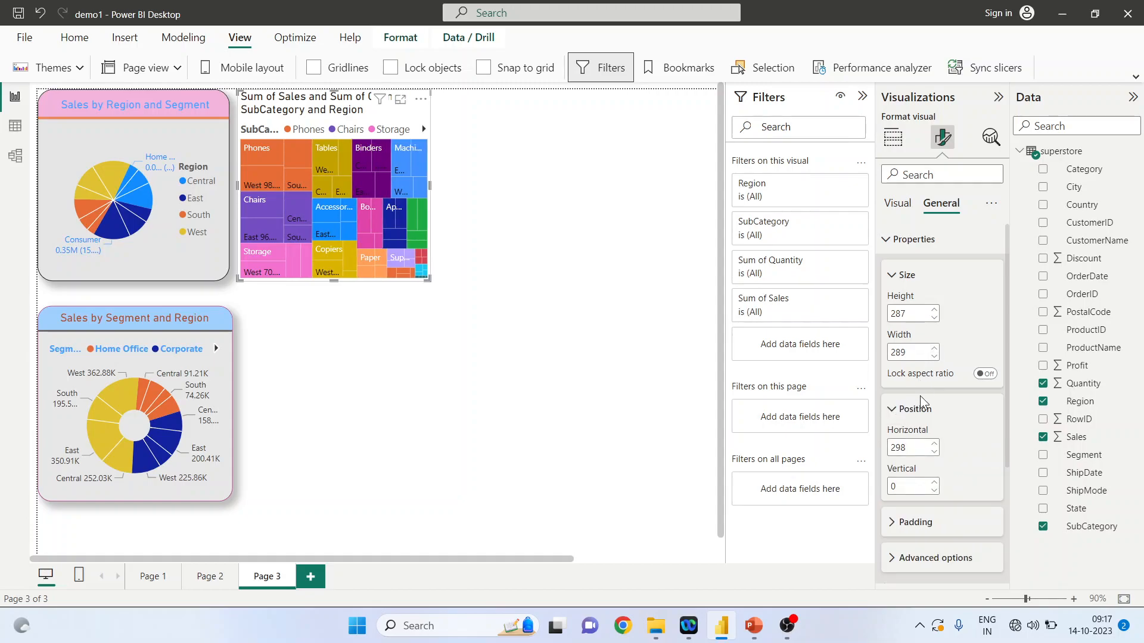
pyautogui.click(933, 444)
pyautogui.click(934, 444)
pyautogui.click(934, 444)
pyautogui.click(934, 444)
pyautogui.click(934, 444)
pyautogui.click(934, 444)
pyautogui.click(934, 444)
pyautogui.click(934, 444)
pyautogui.click(934, 444)
pyautogui.click(934, 445)
pyautogui.click(934, 444)
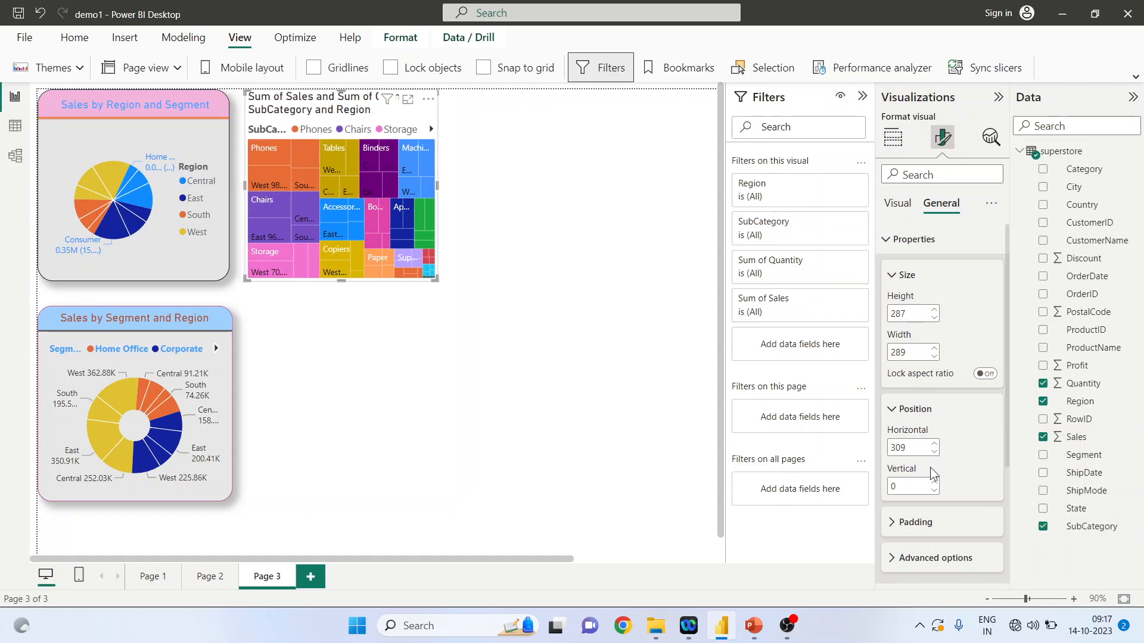
# Step: Set the treemap's vertical position on the page to 7
pyautogui.click(935, 483)
pyautogui.click(935, 482)
pyautogui.click(935, 482)
pyautogui.click(934, 482)
pyautogui.click(934, 482)
pyautogui.click(934, 483)
pyautogui.click(935, 482)
# Step: Set the treemap's left padding to 9 px
pyautogui.click(890, 524)
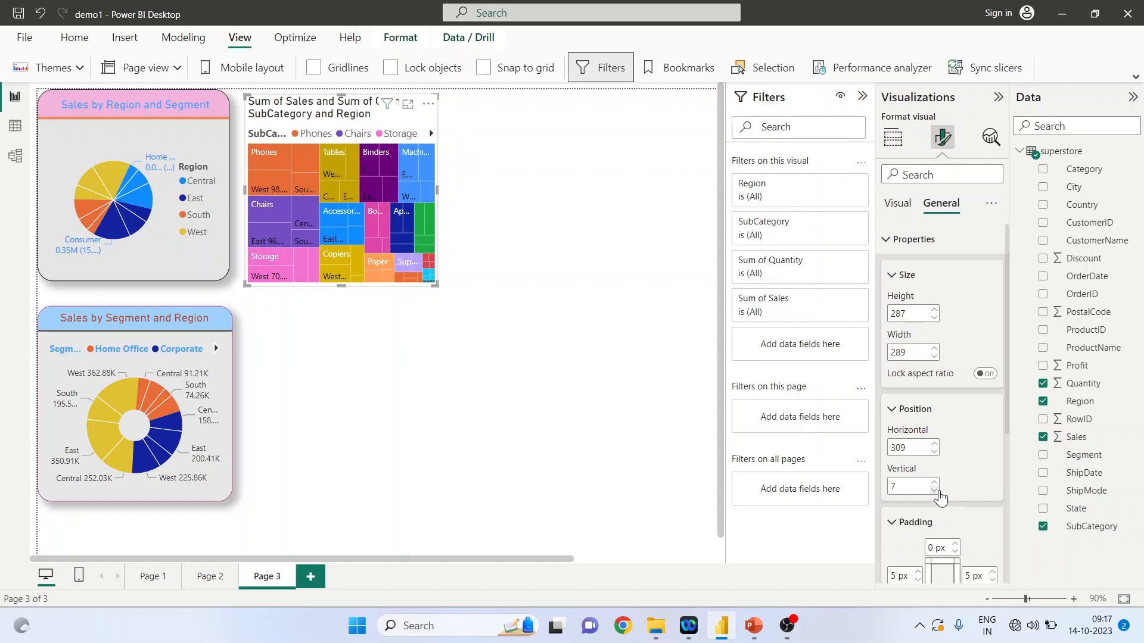
pyautogui.scroll(-3, 929, 506)
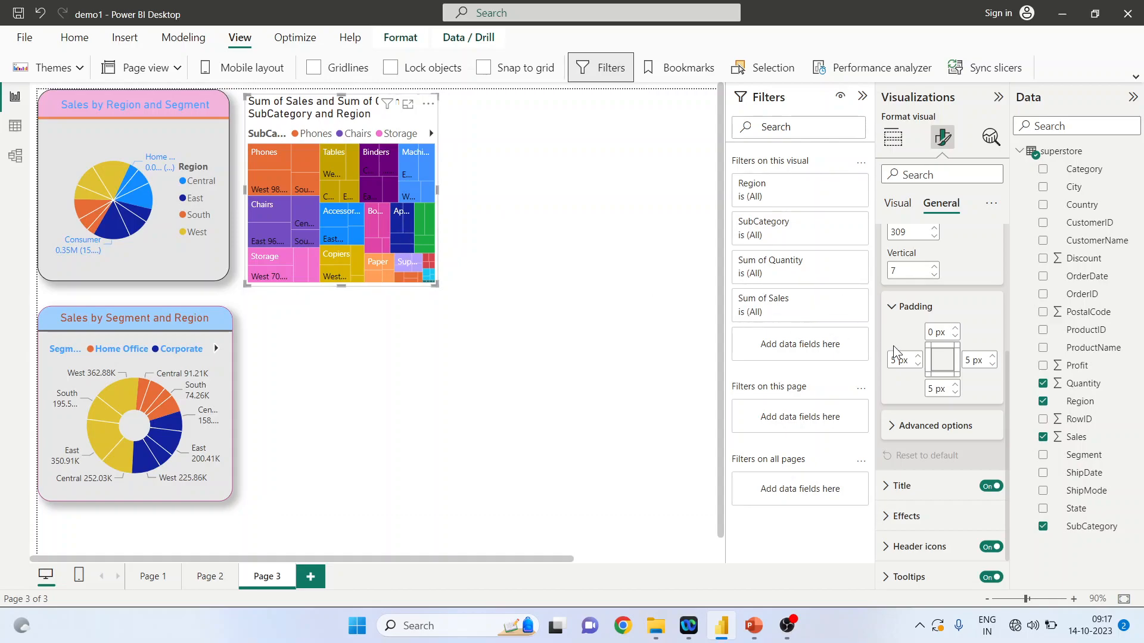
pyautogui.click(918, 357)
pyautogui.click(918, 356)
pyautogui.click(918, 356)
pyautogui.click(918, 357)
pyautogui.click(918, 357)
pyautogui.click(918, 357)
pyautogui.click(918, 356)
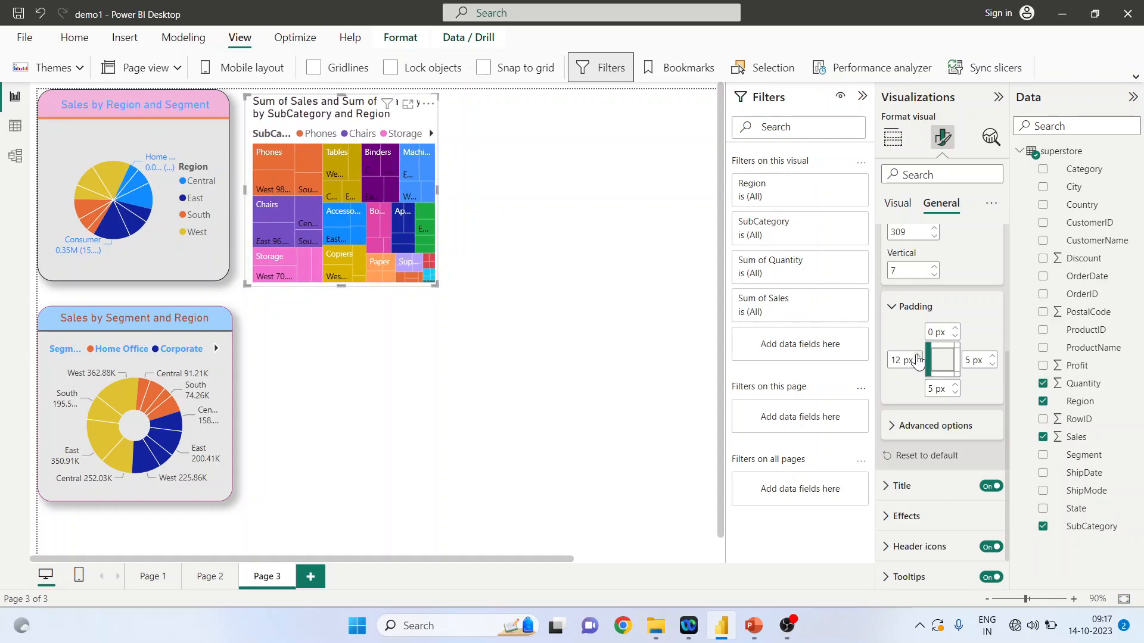
pyautogui.click(918, 364)
pyautogui.click(918, 364)
pyautogui.click(918, 364)
# Step: Set the treemap's right and bottom padding to 9 px each
pyautogui.click(992, 357)
pyautogui.click(992, 357)
pyautogui.click(992, 357)
pyautogui.click(993, 357)
pyautogui.click(955, 386)
pyautogui.click(955, 386)
pyautogui.click(954, 386)
pyautogui.click(955, 386)
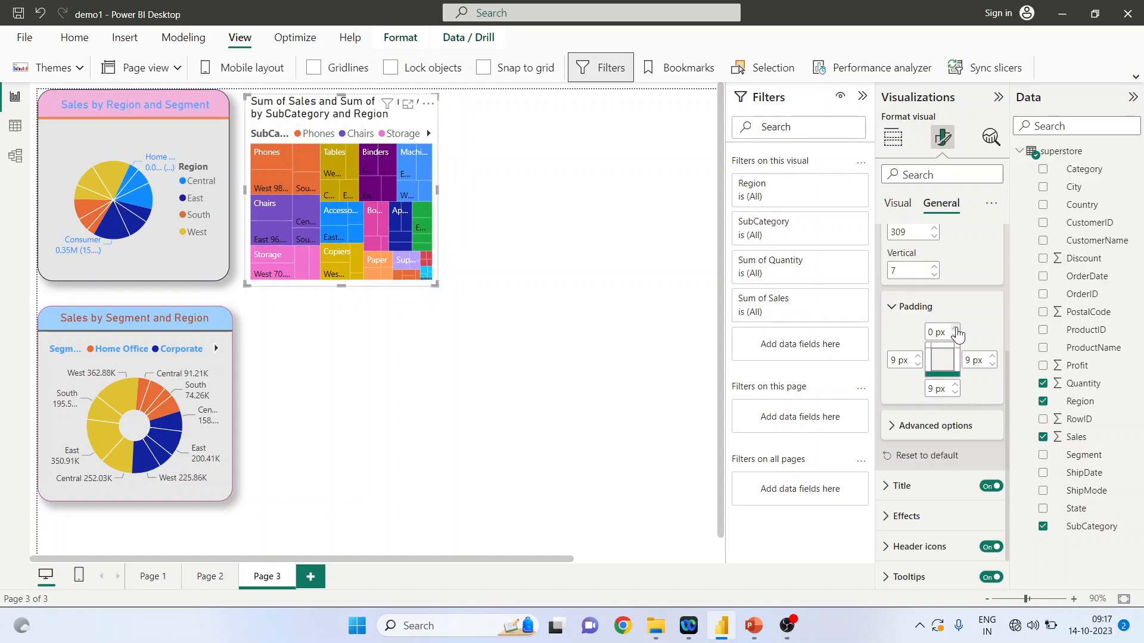
# Step: Set the treemap's top padding to 5 px and show the advanced properties options
pyautogui.click(954, 329)
pyautogui.click(955, 329)
pyautogui.click(954, 328)
pyautogui.click(955, 329)
pyautogui.click(954, 329)
pyautogui.click(889, 427)
pyautogui.scroll(-1, 900, 438)
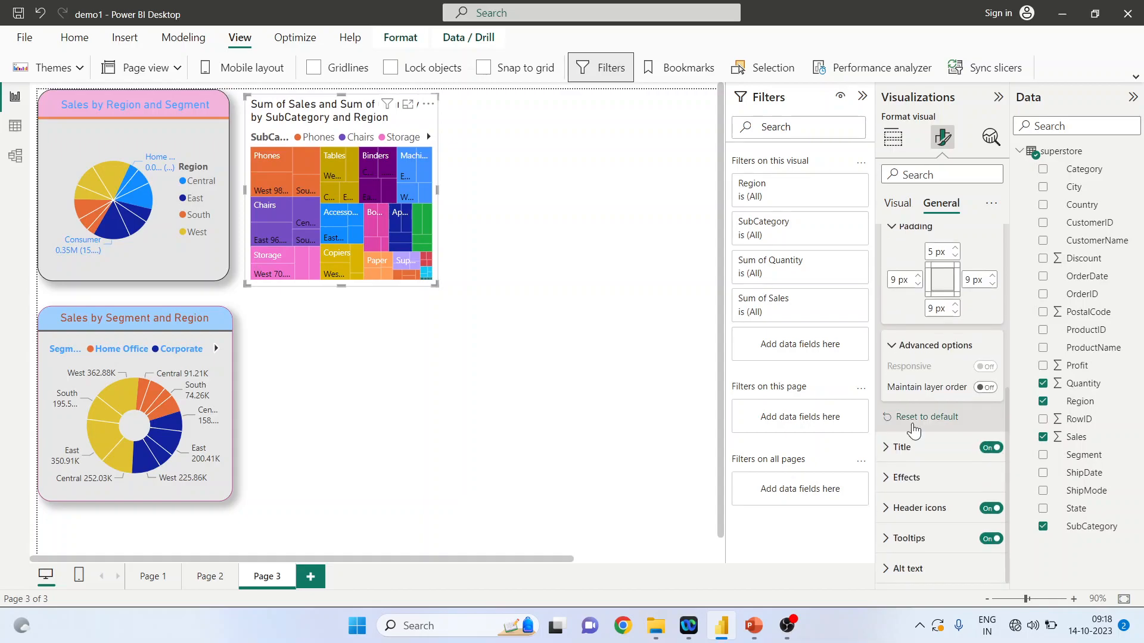
# Step: Shorten the treemap's title to "Sales and Quantity by SubCategory and Region" by removing both "Sum of" phrases
pyautogui.click(893, 448)
pyautogui.scroll(-3, 899, 440)
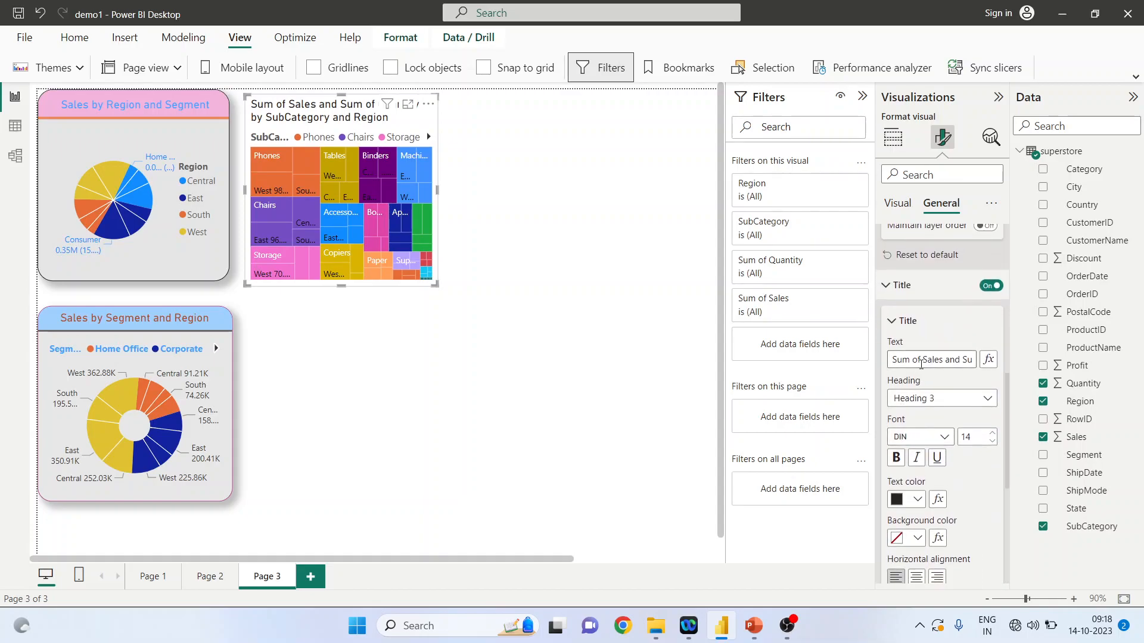
pyautogui.moveTo(924, 362); pyautogui.dragTo(893, 362)
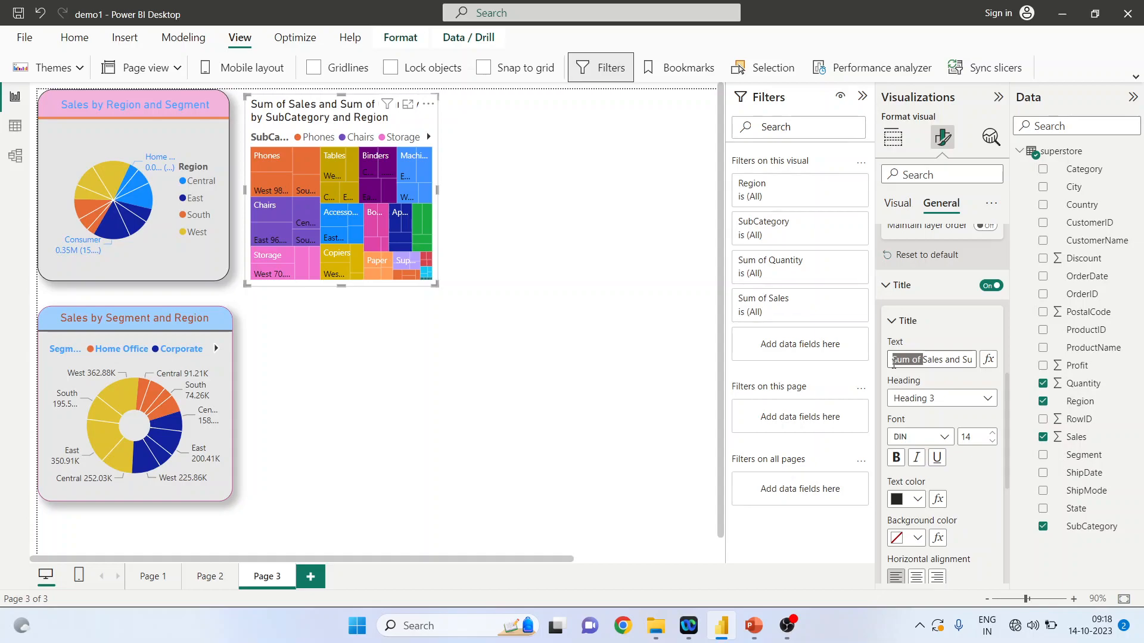
pyautogui.press('BackSpace')
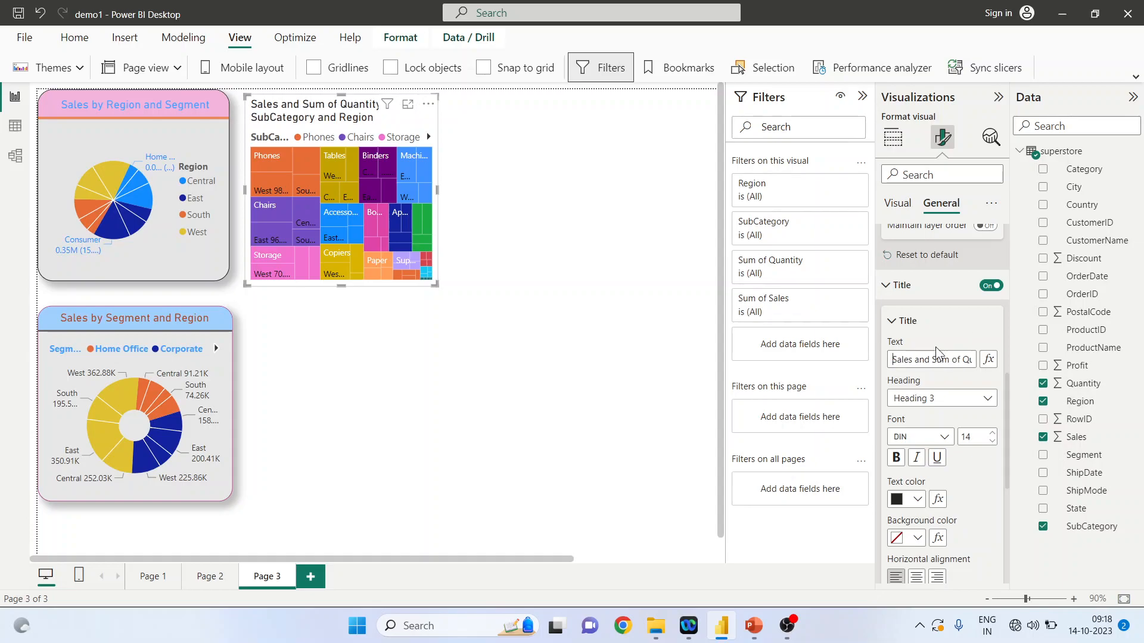
pyautogui.press('Delete')
pyautogui.press('Delete')
pyautogui.press('Delete')
pyautogui.press('Delete')
pyautogui.press('Delete')
pyautogui.press('Delete')
pyautogui.press('Delete')
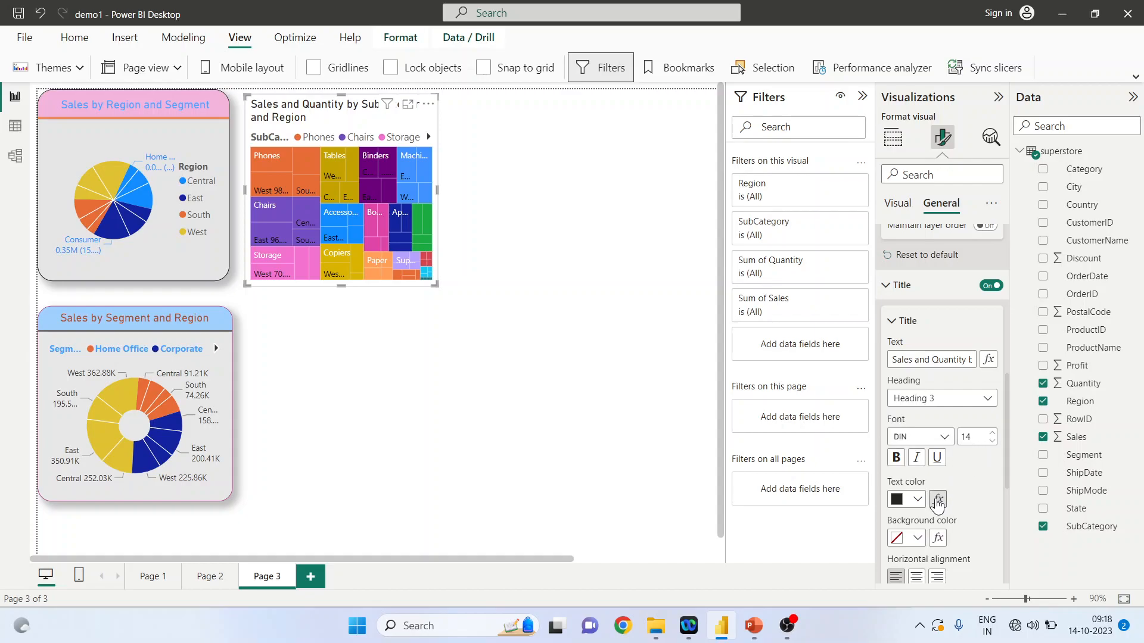
# Step: Give the treemap's title a light blue background and center it horizontally
pyautogui.click(917, 538)
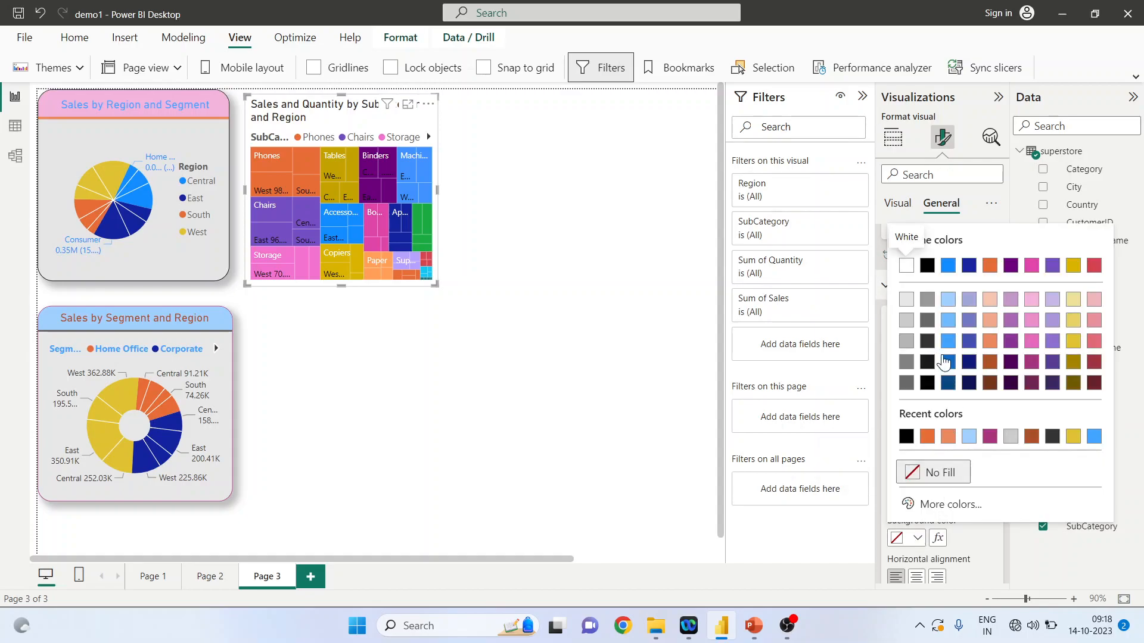
pyautogui.click(947, 324)
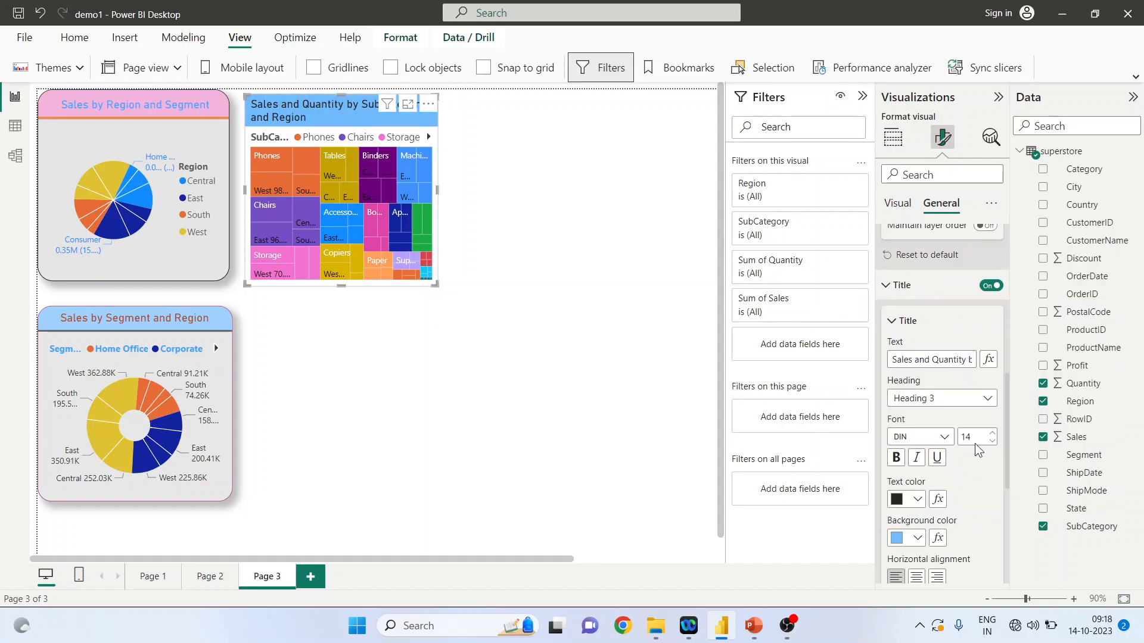
pyautogui.scroll(-2, 992, 488)
pyautogui.click(917, 470)
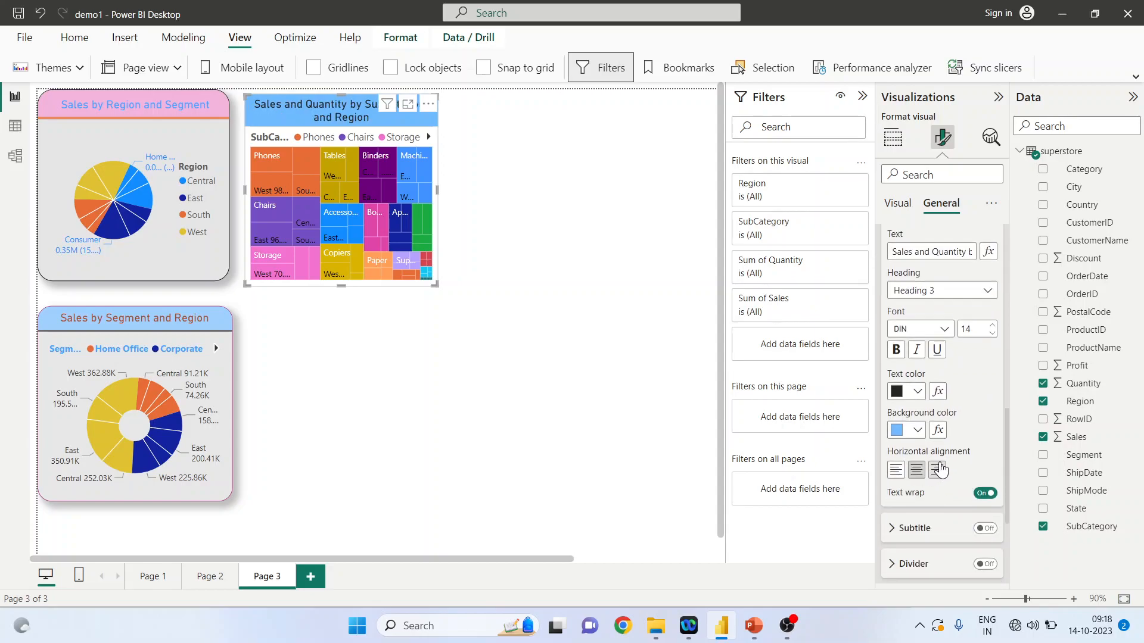
# Step: Turn on the divider below the treemap's title and color it light yellow
pyautogui.scroll(-3, 940, 474)
pyautogui.click(891, 368)
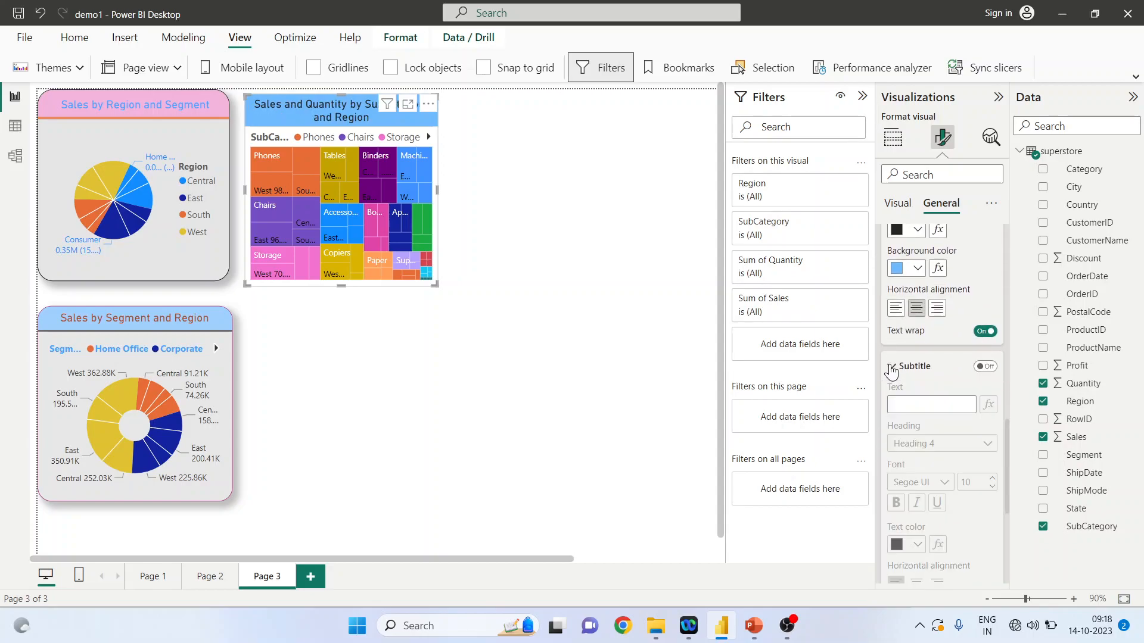
pyautogui.click(891, 369)
pyautogui.click(891, 403)
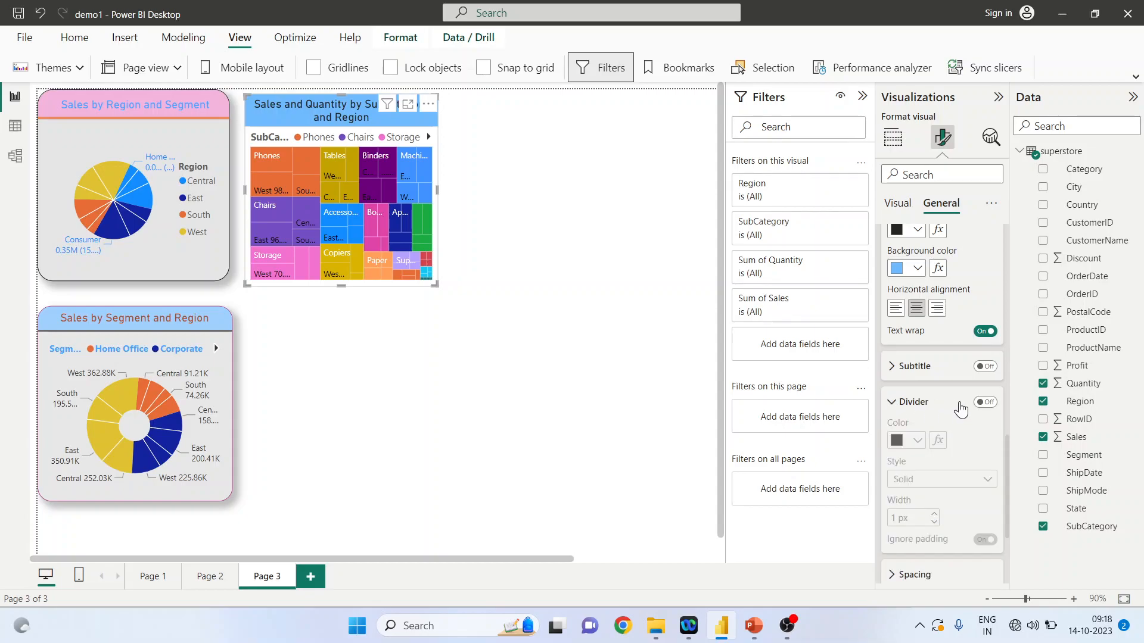
pyautogui.click(986, 403)
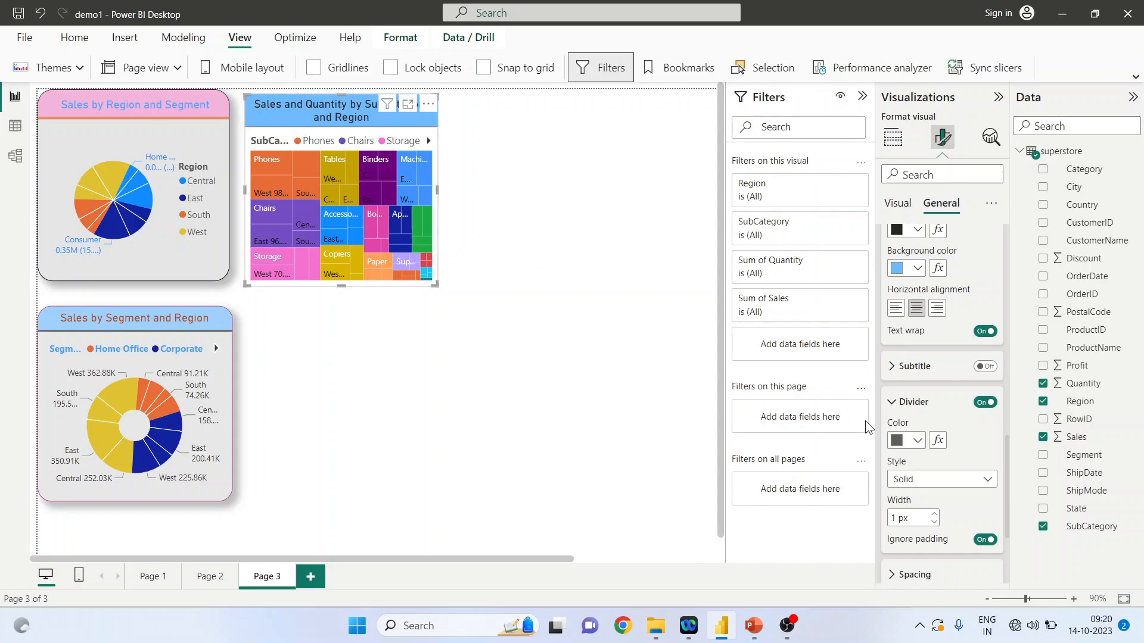
pyautogui.click(918, 441)
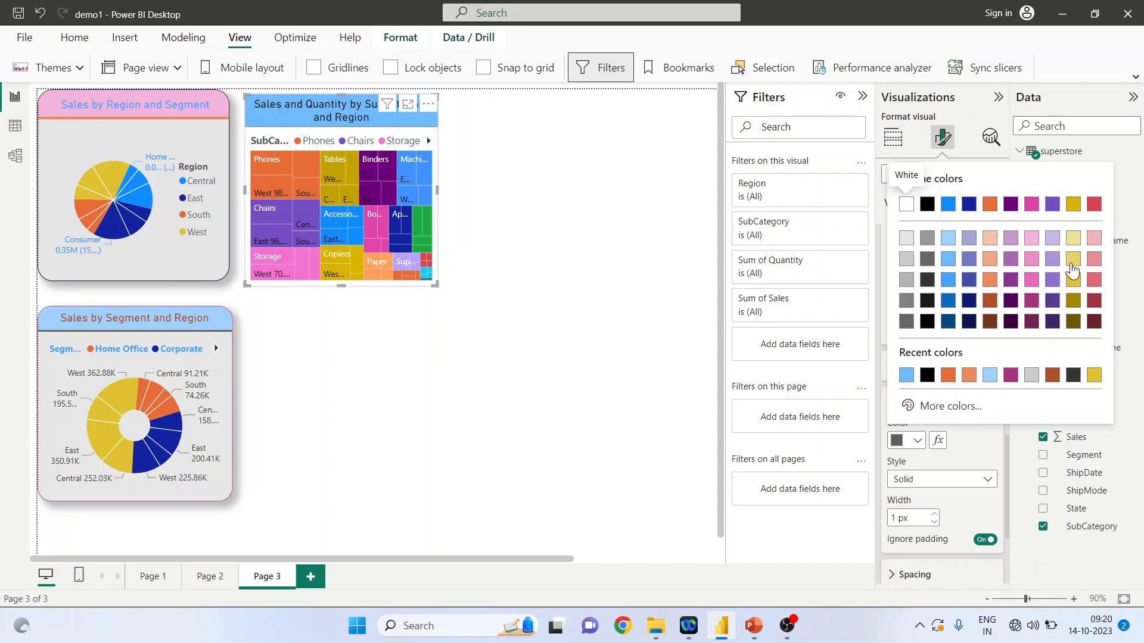
pyautogui.click(1072, 261)
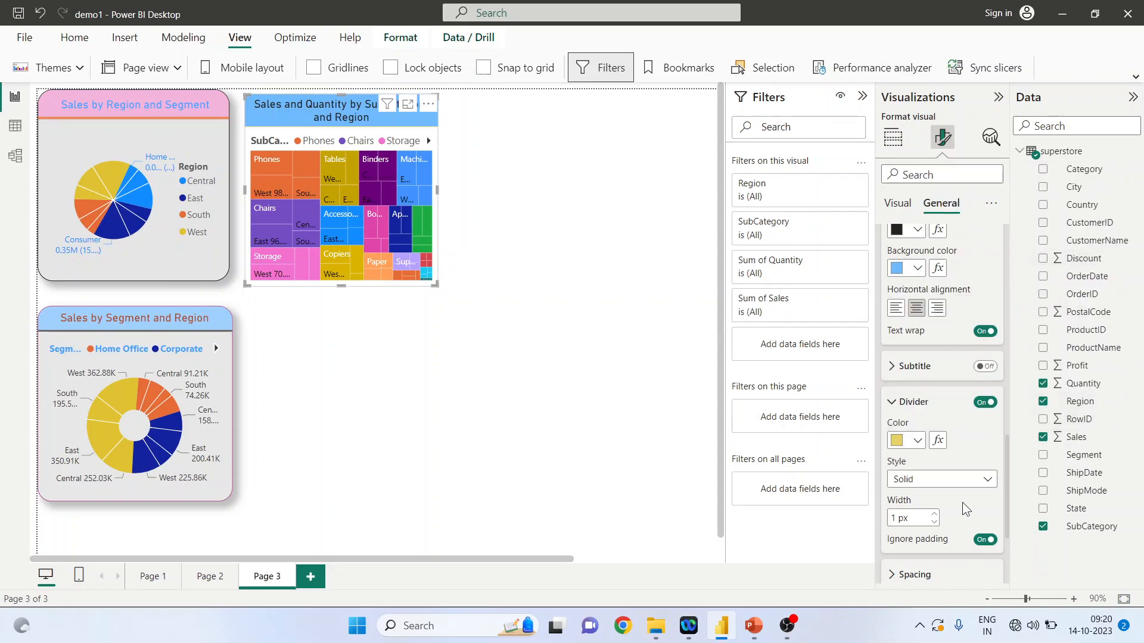
# Step: Change the title divider's style to Dotted and set its width to 4 px
pyautogui.click(989, 479)
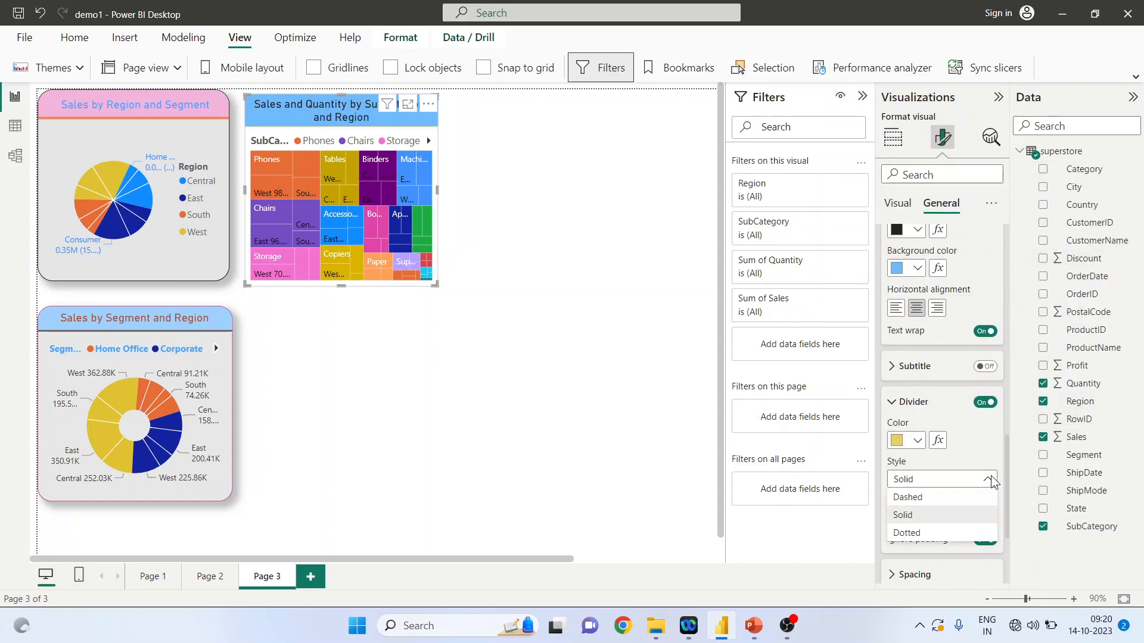
pyautogui.click(940, 534)
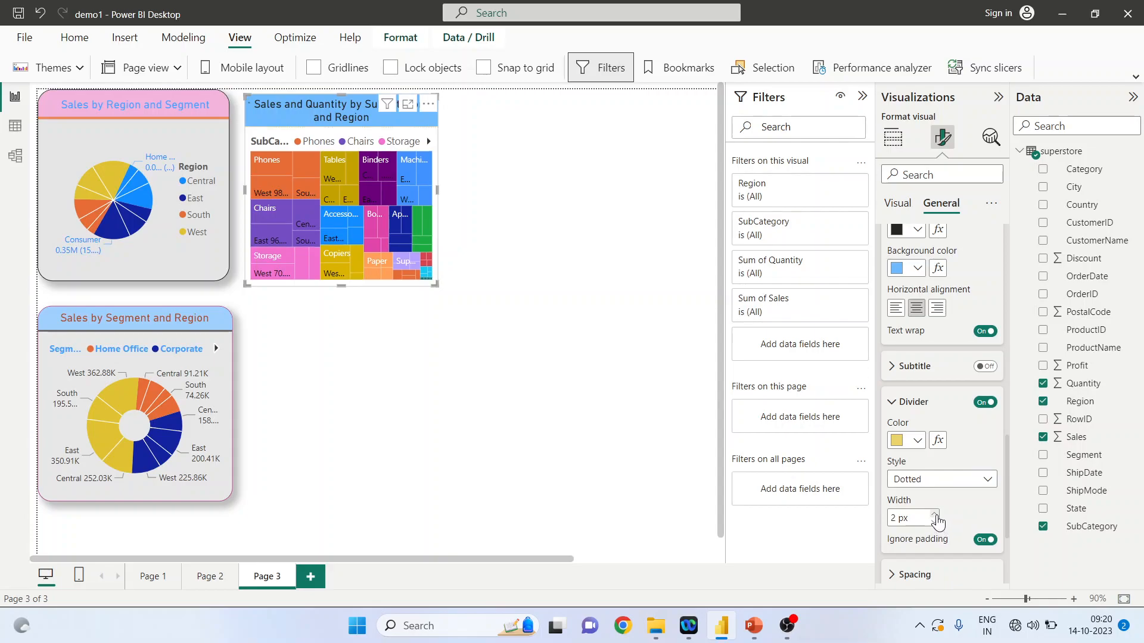
pyautogui.click(935, 515)
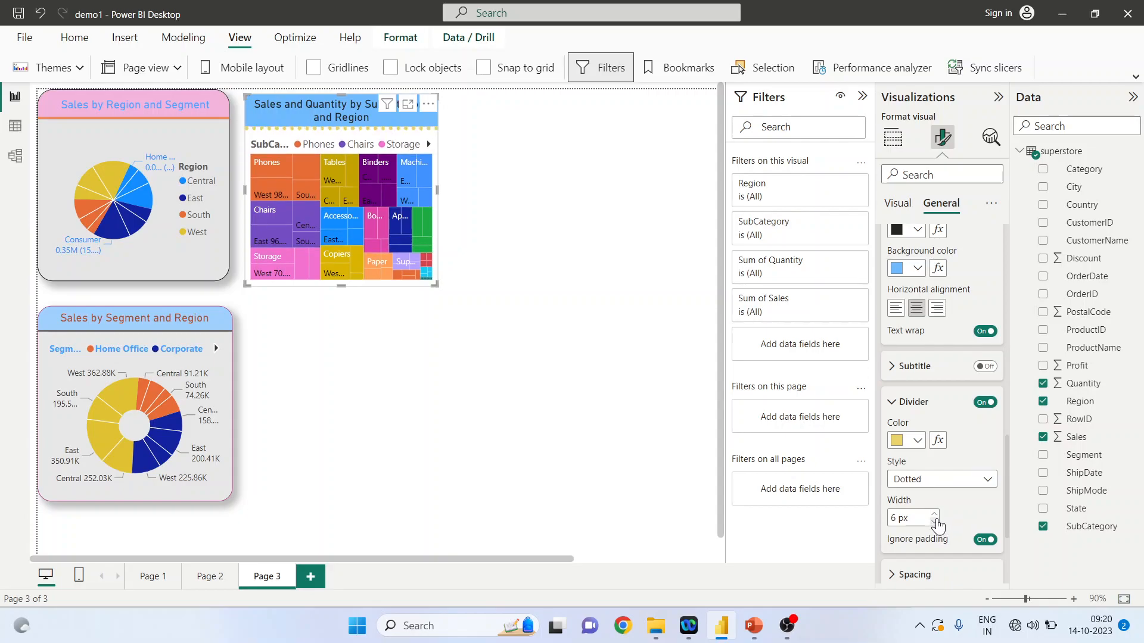
pyautogui.click(935, 523)
pyautogui.click(935, 523)
# Step: Fill the treemap's background with light gray at 44 % transparency
pyautogui.scroll(-5, 941, 506)
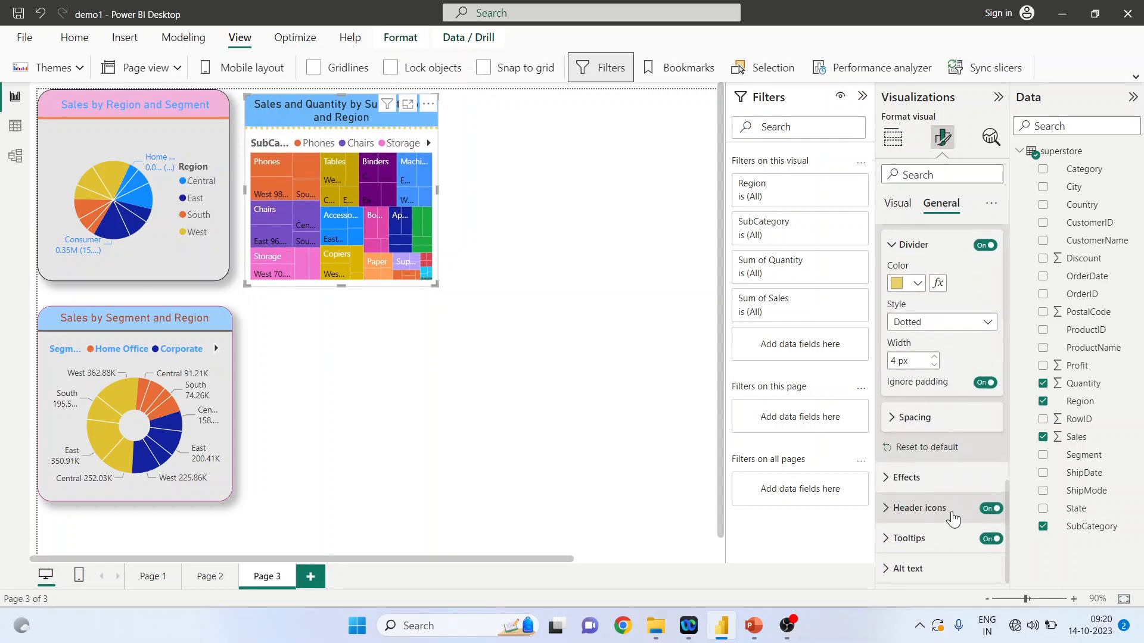
pyautogui.click(890, 479)
pyautogui.scroll(-3, 898, 474)
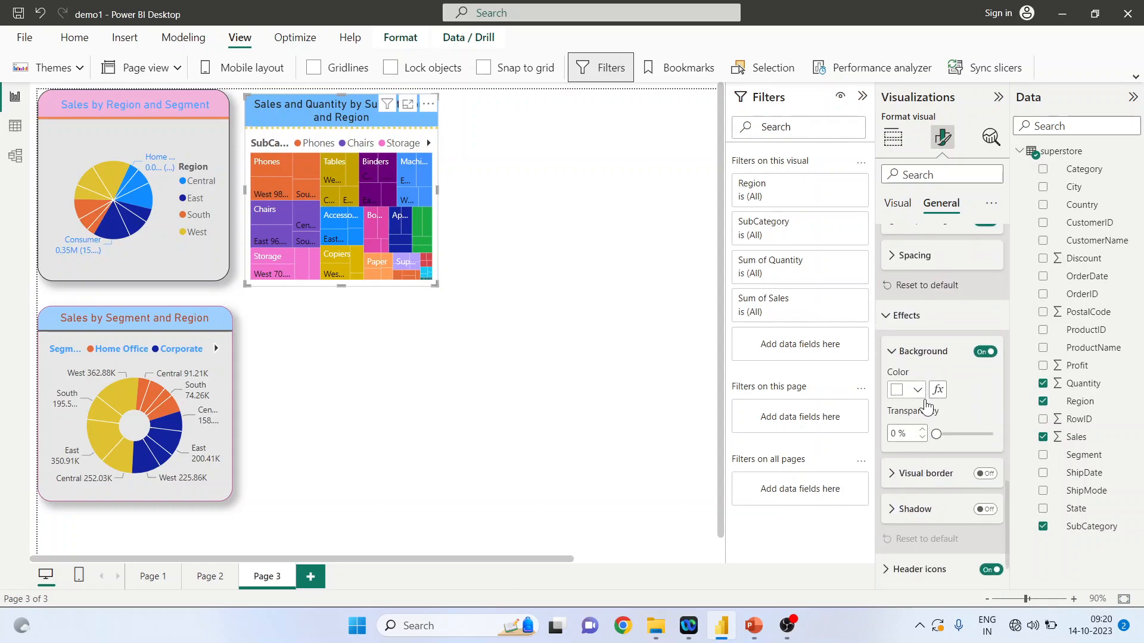
pyautogui.click(918, 391)
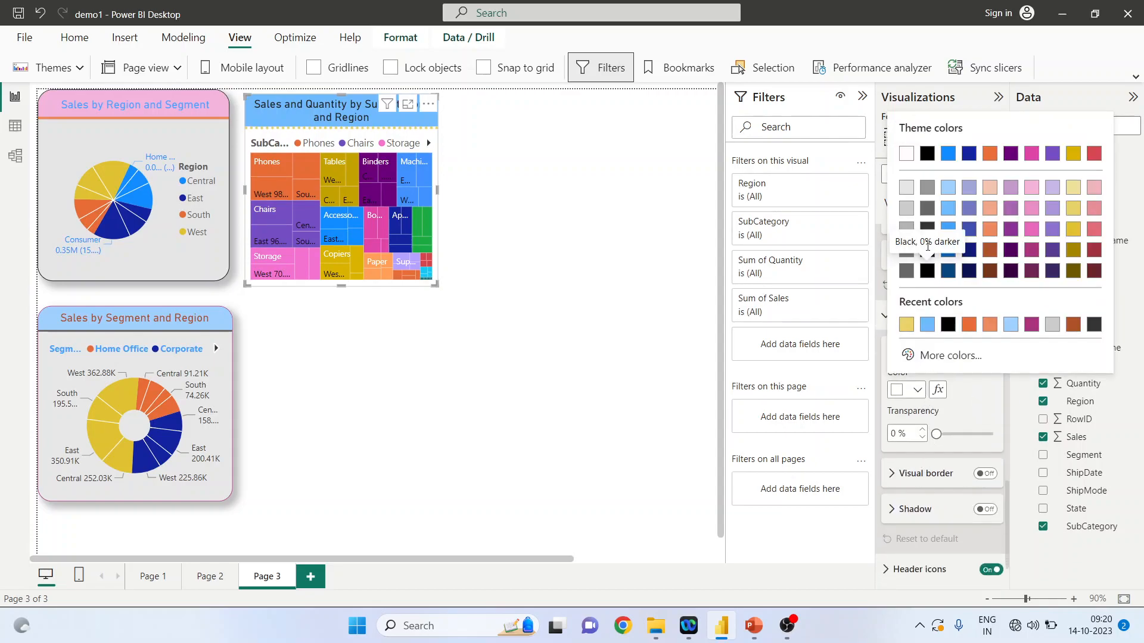
pyautogui.click(910, 211)
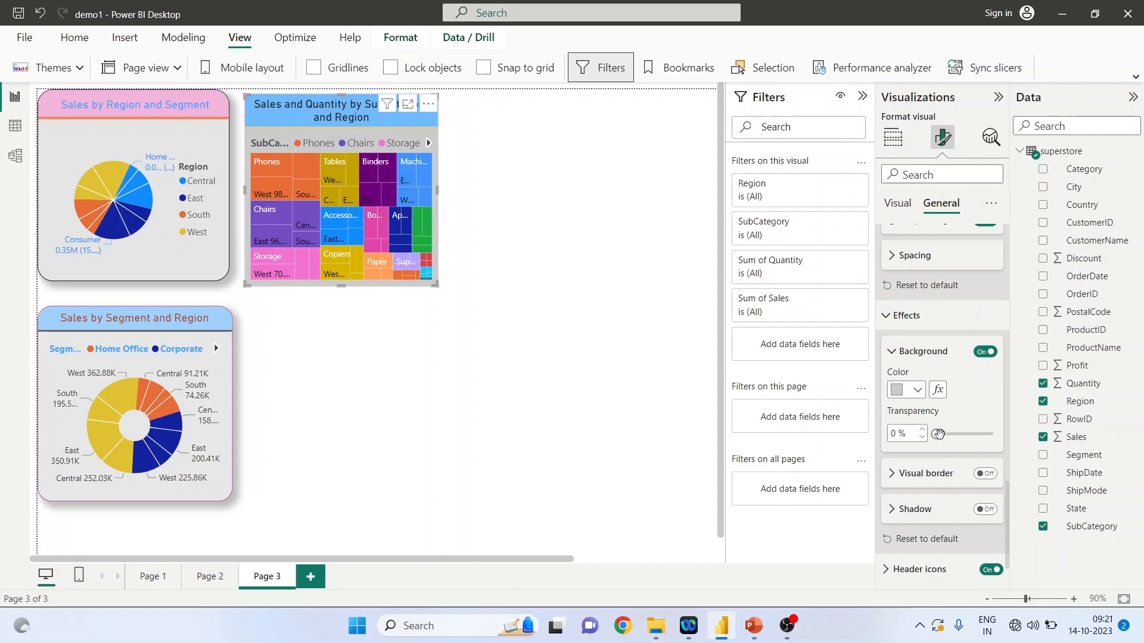
pyautogui.moveTo(936, 431); pyautogui.dragTo(960, 434)
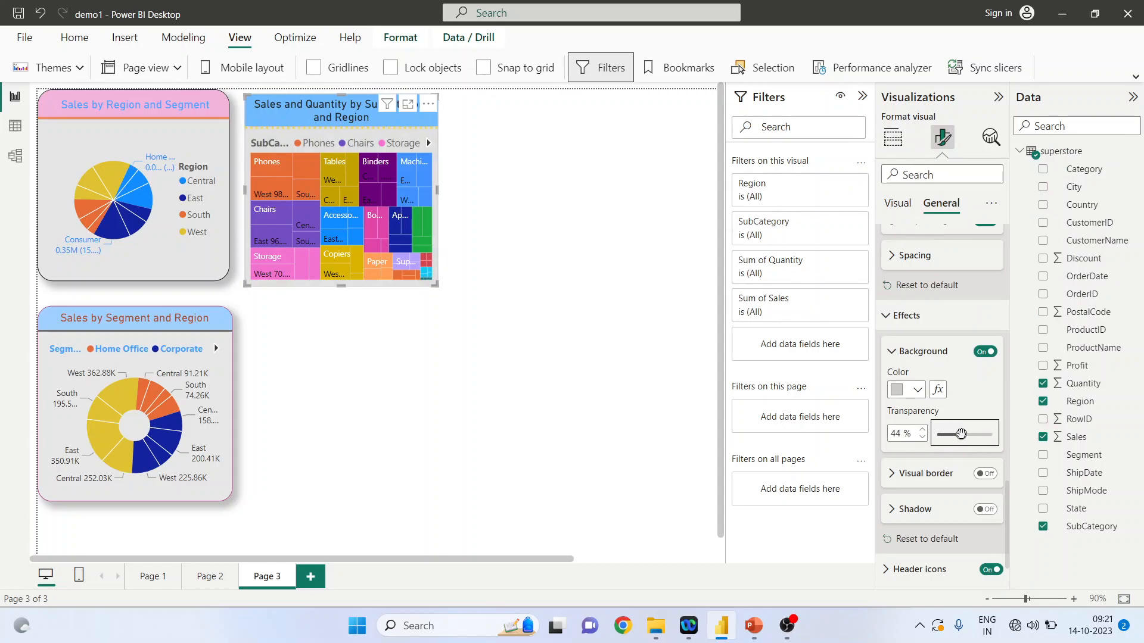
# Step: Turn on a black visual border around the treemap with rounded corners of 21 px
pyautogui.click(894, 479)
pyautogui.click(985, 474)
pyautogui.scroll(-1, 968, 503)
pyautogui.scroll(-2, 968, 503)
pyautogui.click(917, 364)
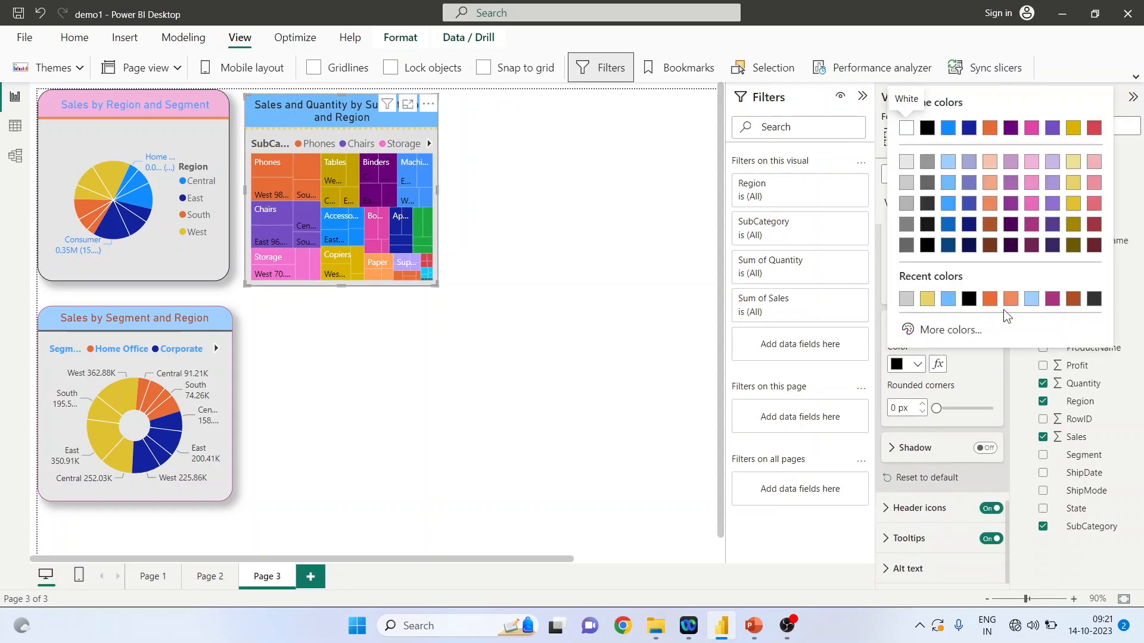
pyautogui.click(968, 299)
pyautogui.click(941, 409)
pyautogui.moveTo(941, 409); pyautogui.dragTo(974, 410)
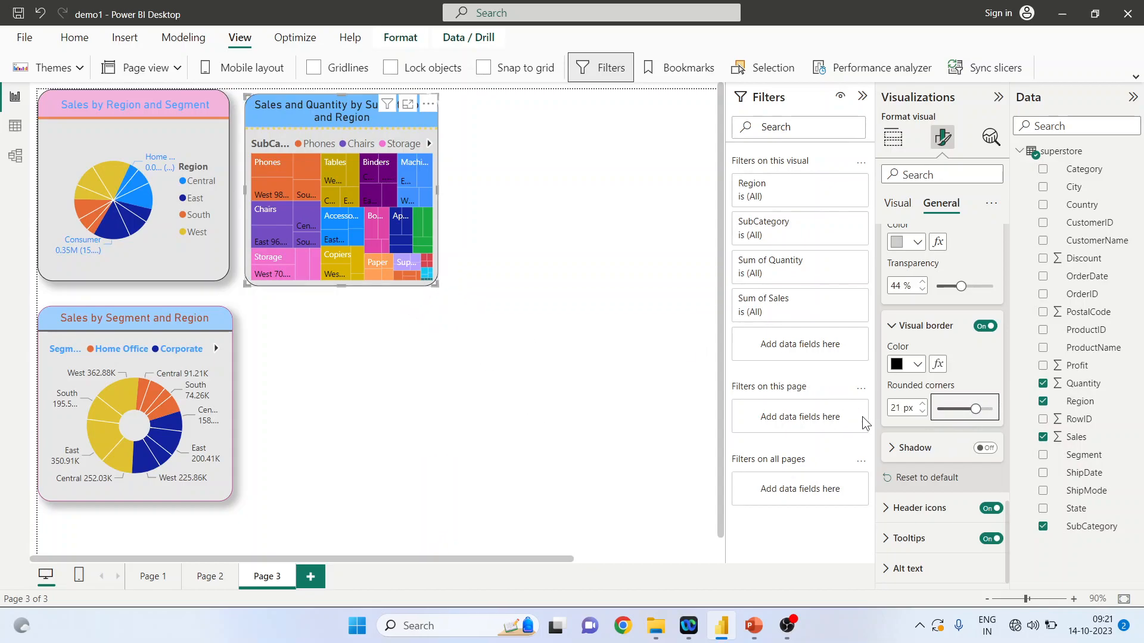
# Step: Turn on the treemap's shadow and set its position to Top right
pyautogui.click(894, 450)
pyautogui.click(984, 448)
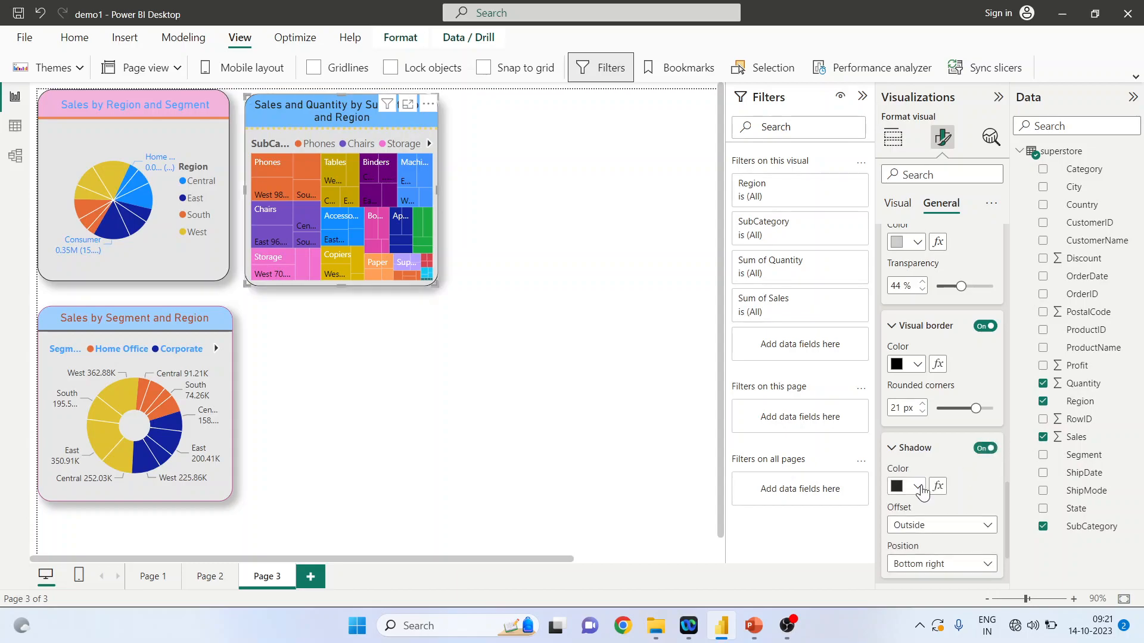
pyautogui.scroll(-2, 921, 491)
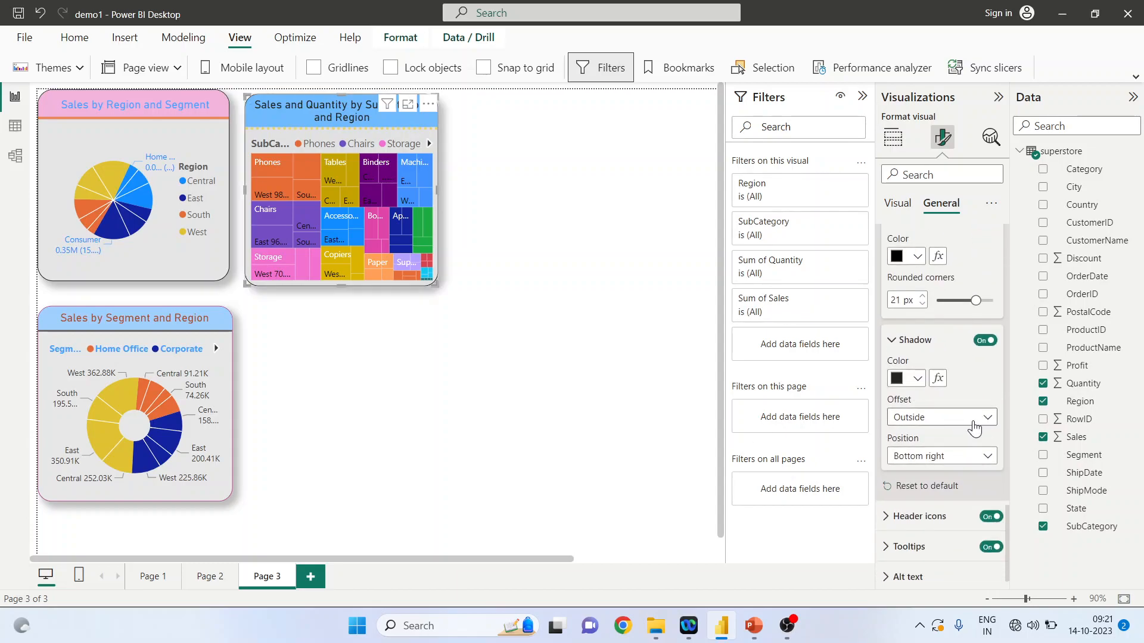
pyautogui.click(985, 456)
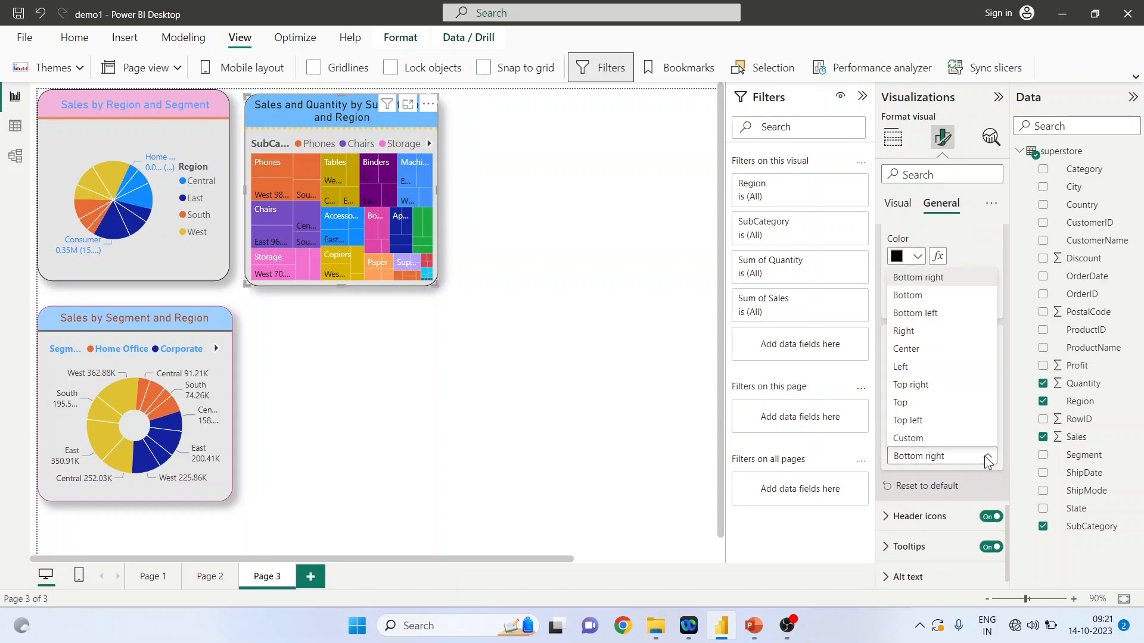
pyautogui.click(927, 390)
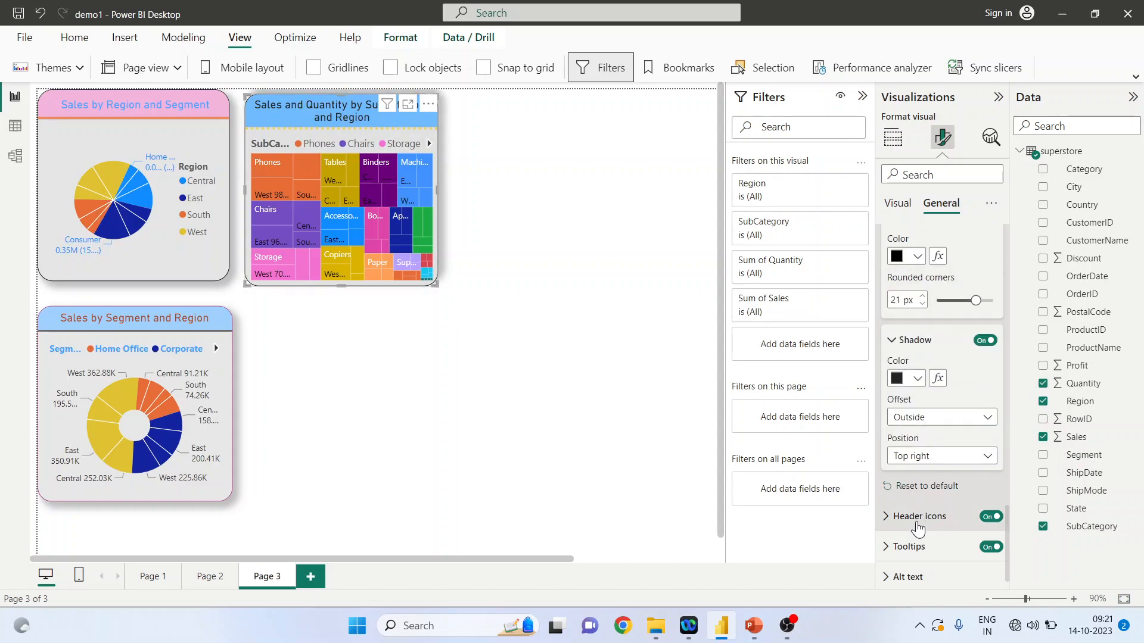
# Step: Set the background color of the treemap's header icons to light blue
pyautogui.click(889, 518)
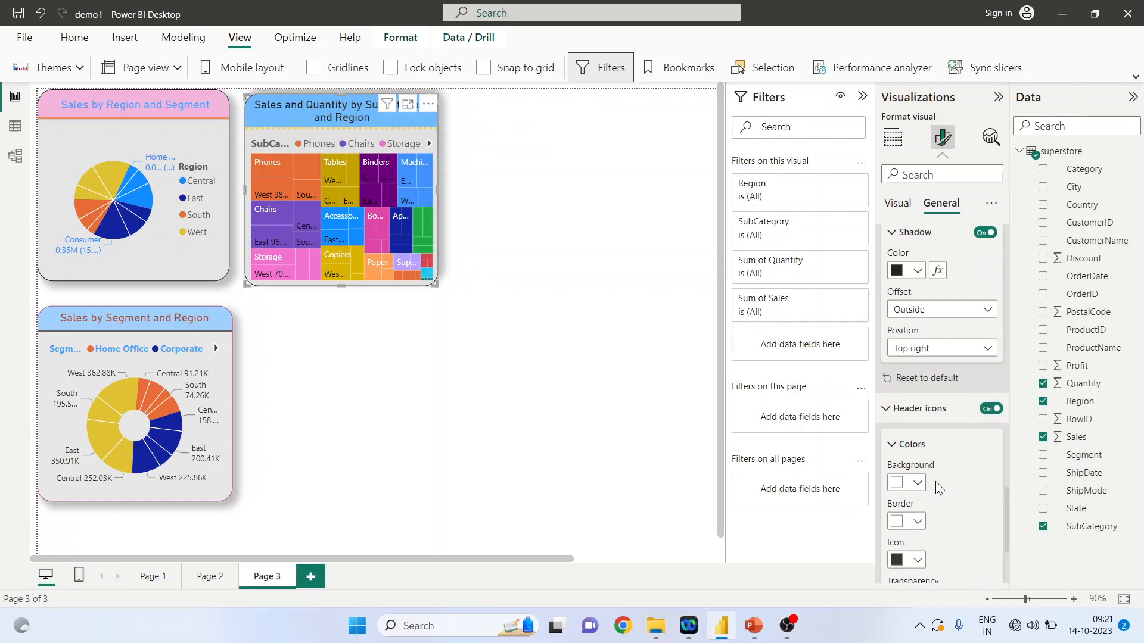
pyautogui.scroll(-1, 941, 479)
pyautogui.scroll(-3, 941, 479)
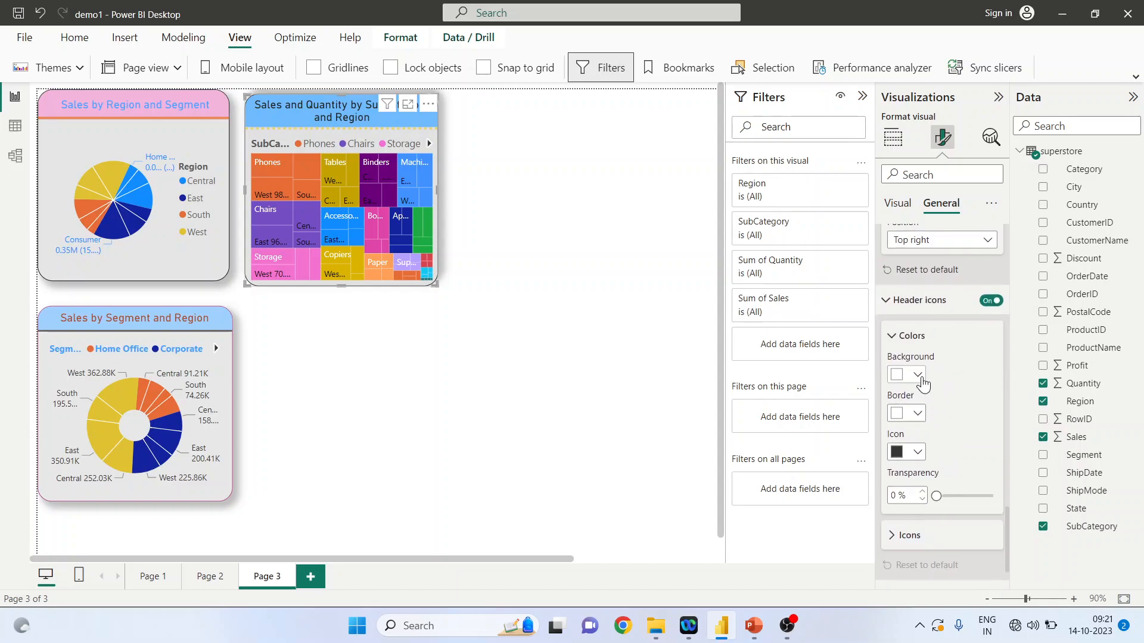
pyautogui.click(920, 376)
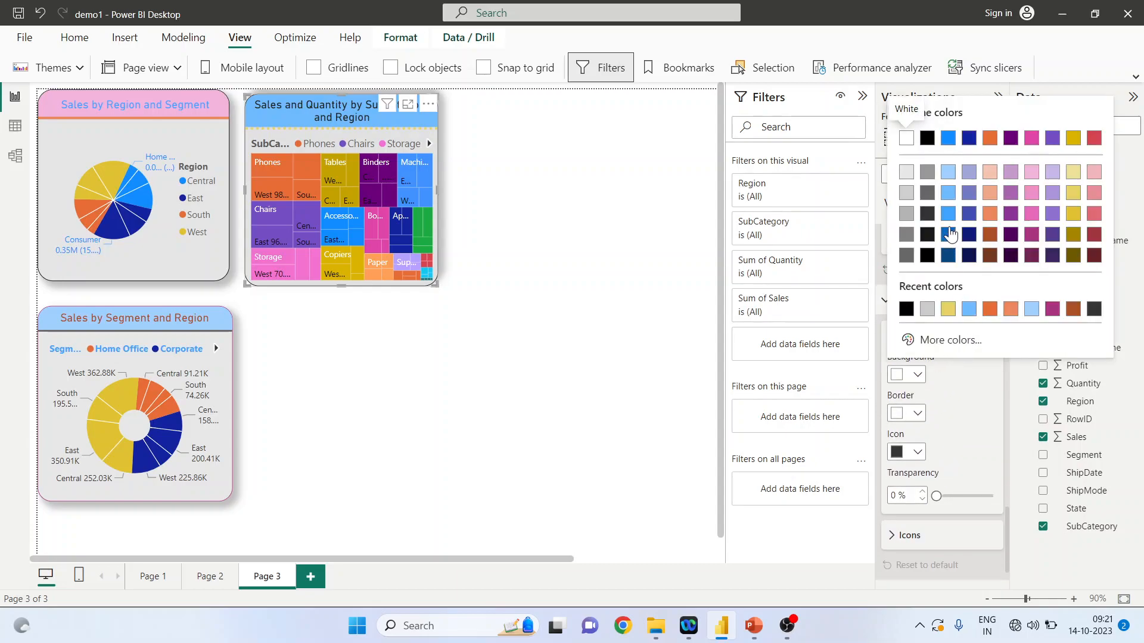
pyautogui.click(948, 193)
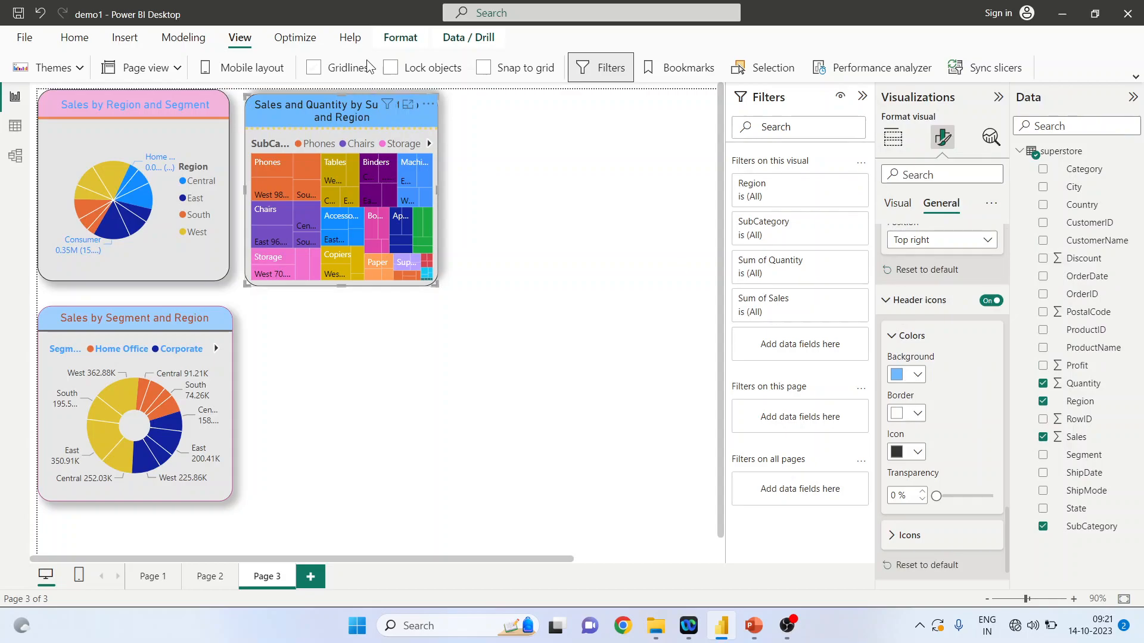
# Step: Move the treemap slightly down on the page, view it in focus mode and return to the report
pyautogui.moveTo(325, 110); pyautogui.dragTo(323, 134)
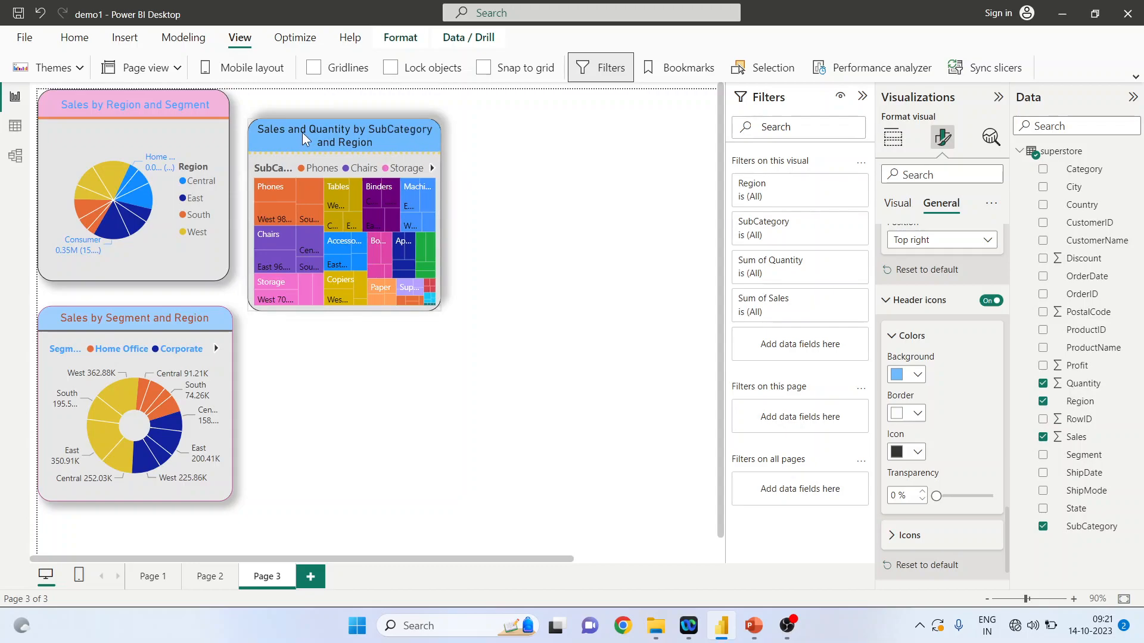
pyautogui.click(408, 129)
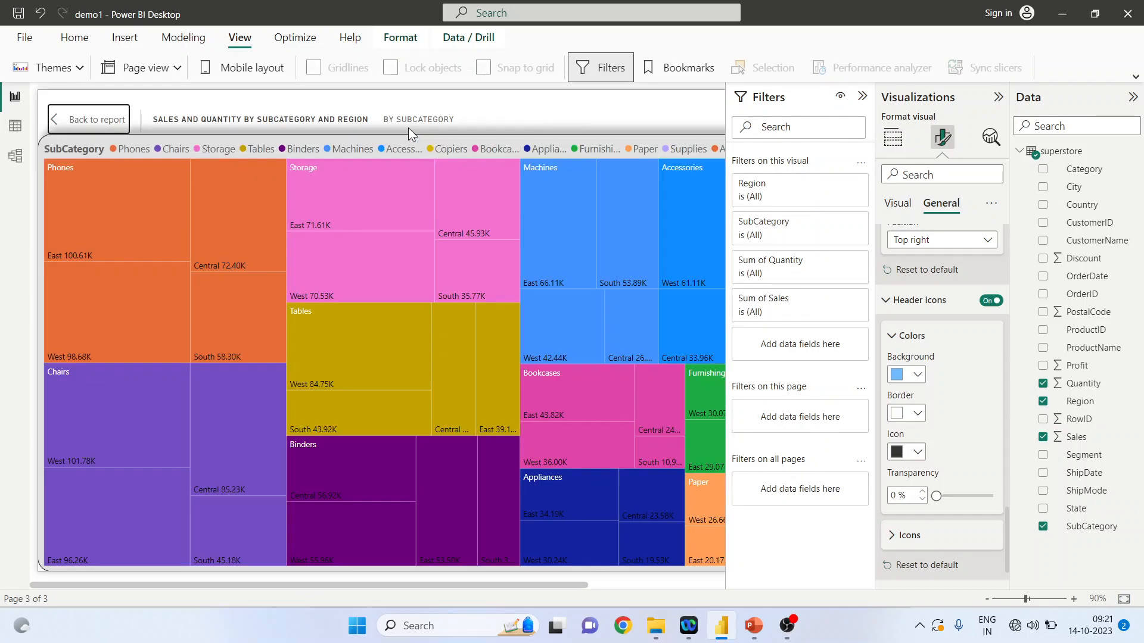
pyautogui.click(121, 123)
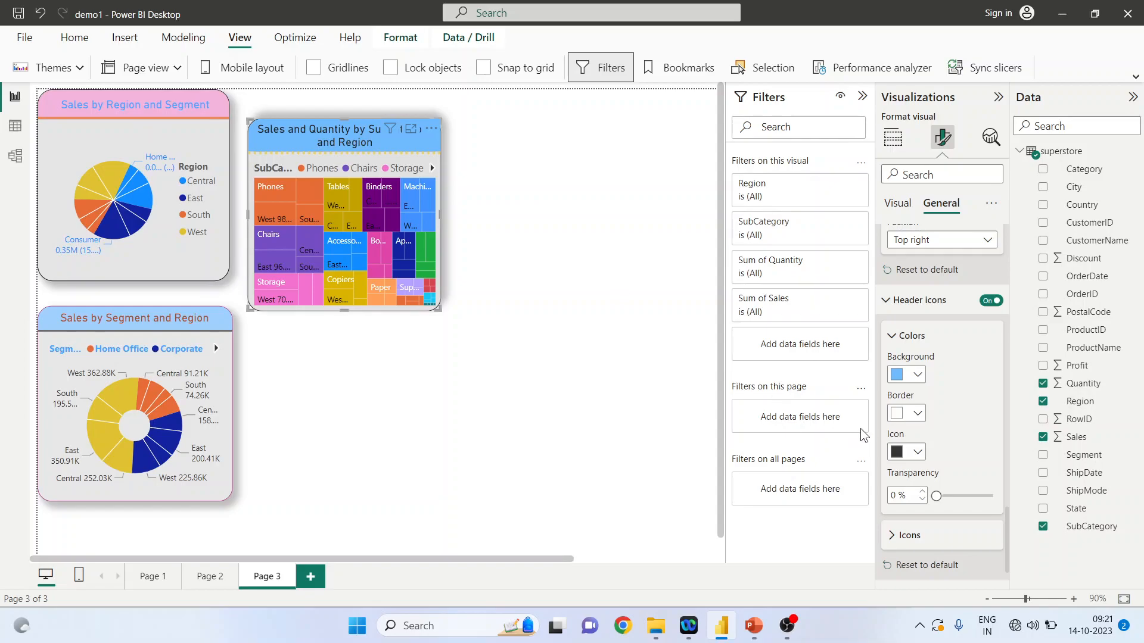
# Step: Try a light gray border and dark gray icon color for the header icons, and reset their formatting to default
pyautogui.click(917, 414)
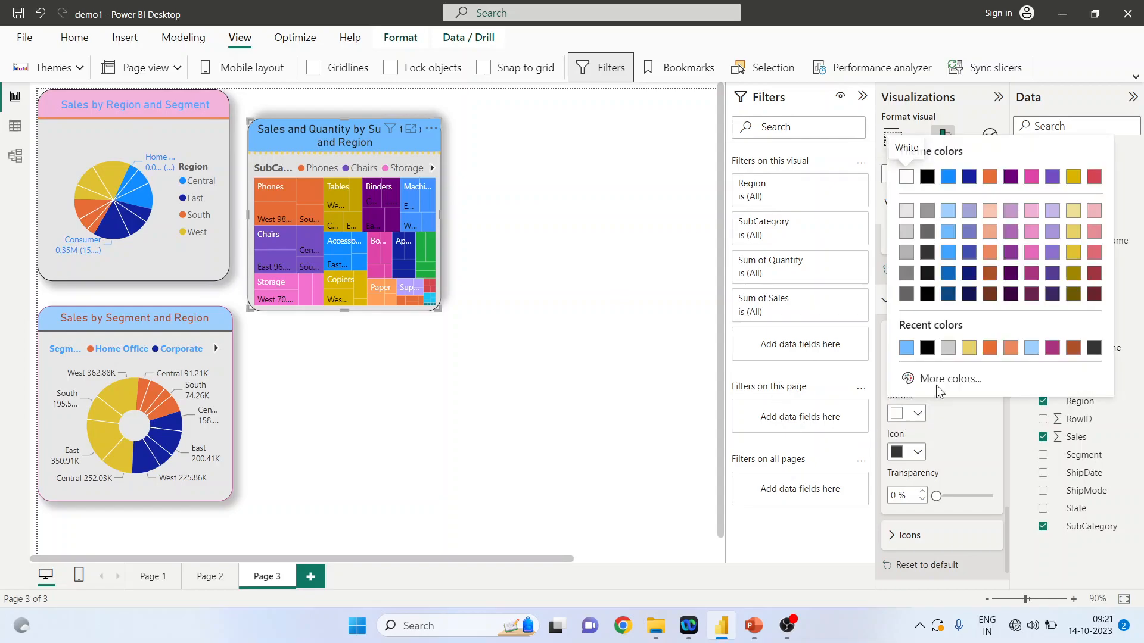
pyautogui.click(948, 348)
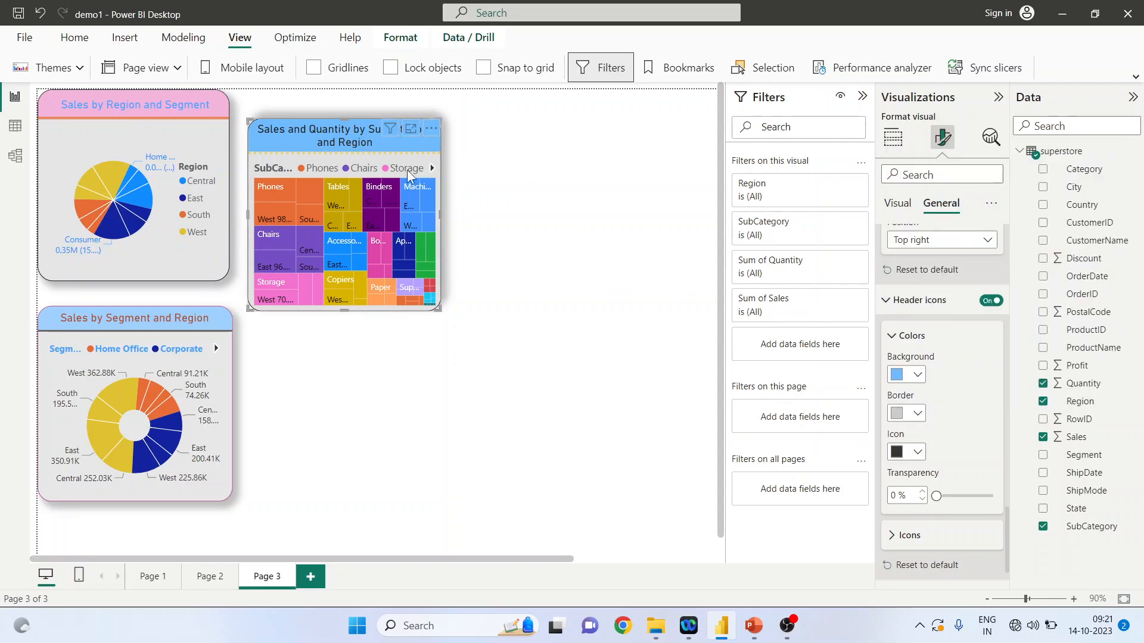
pyautogui.click(917, 451)
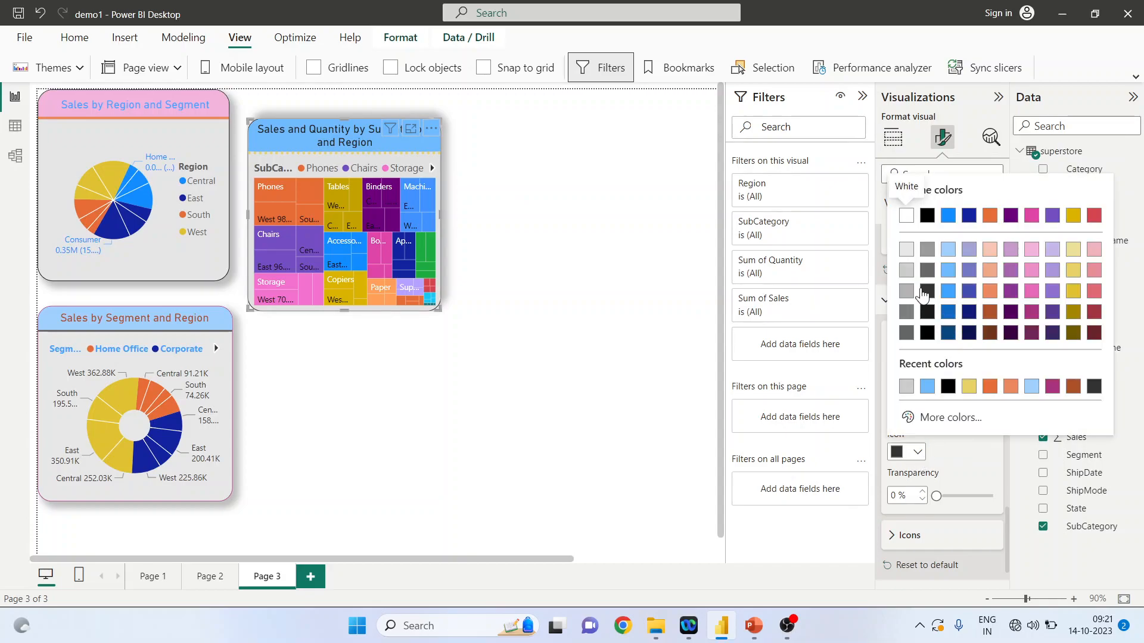
pyautogui.click(924, 296)
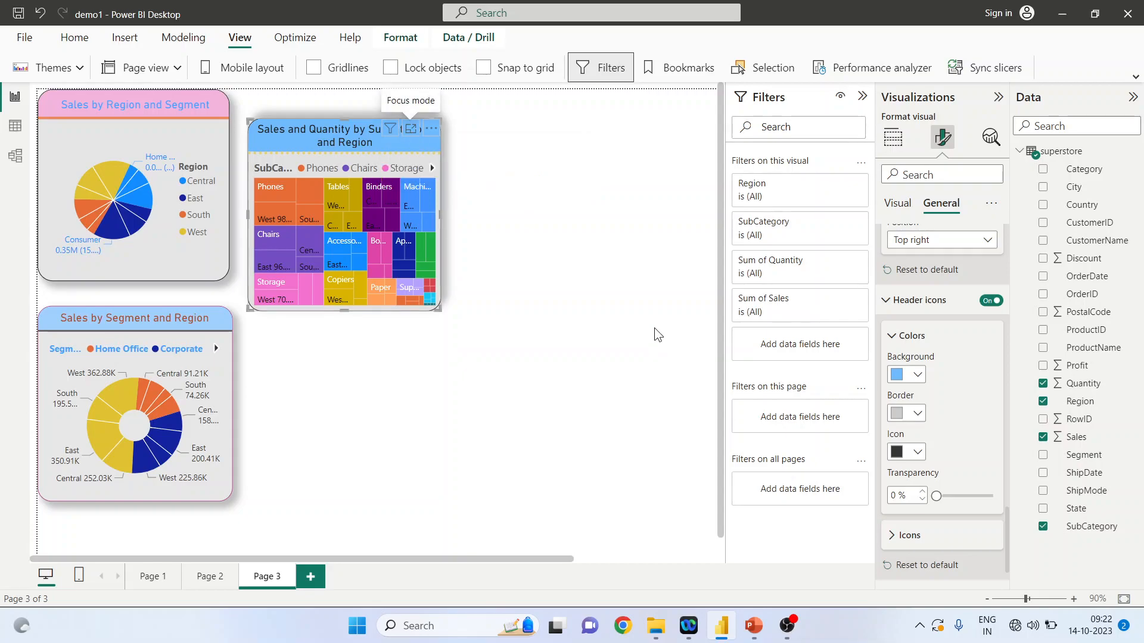
pyautogui.click(927, 566)
# Step: Expand the Icons settings of the treemap's header icons and review the individual icon toggles
pyautogui.scroll(-1, 924, 524)
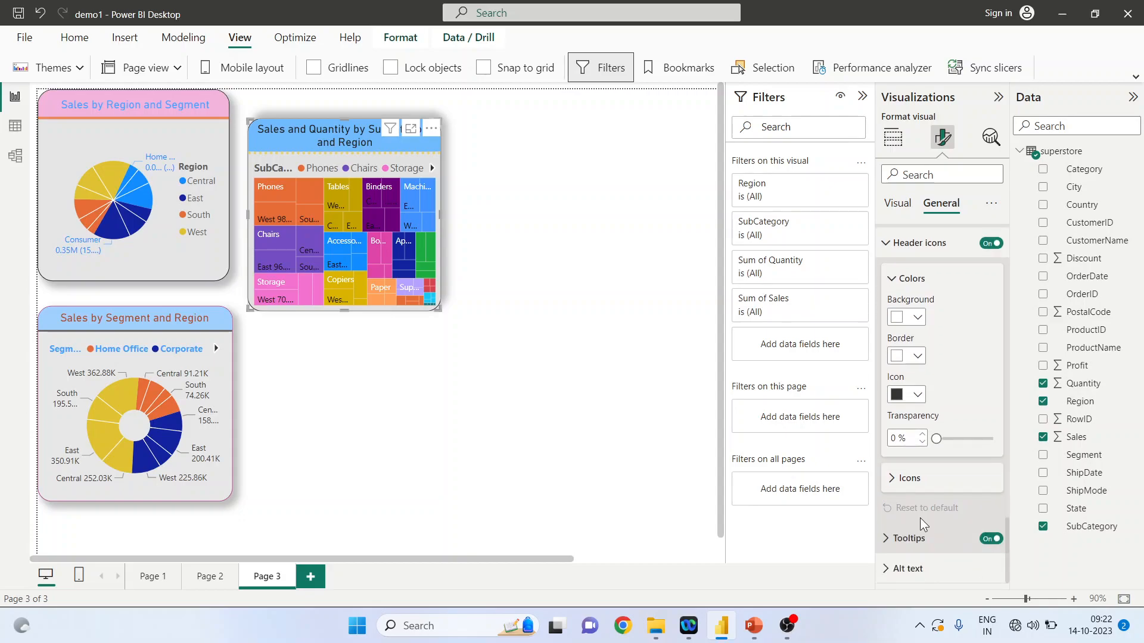
pyautogui.click(895, 480)
pyautogui.scroll(-5, 932, 492)
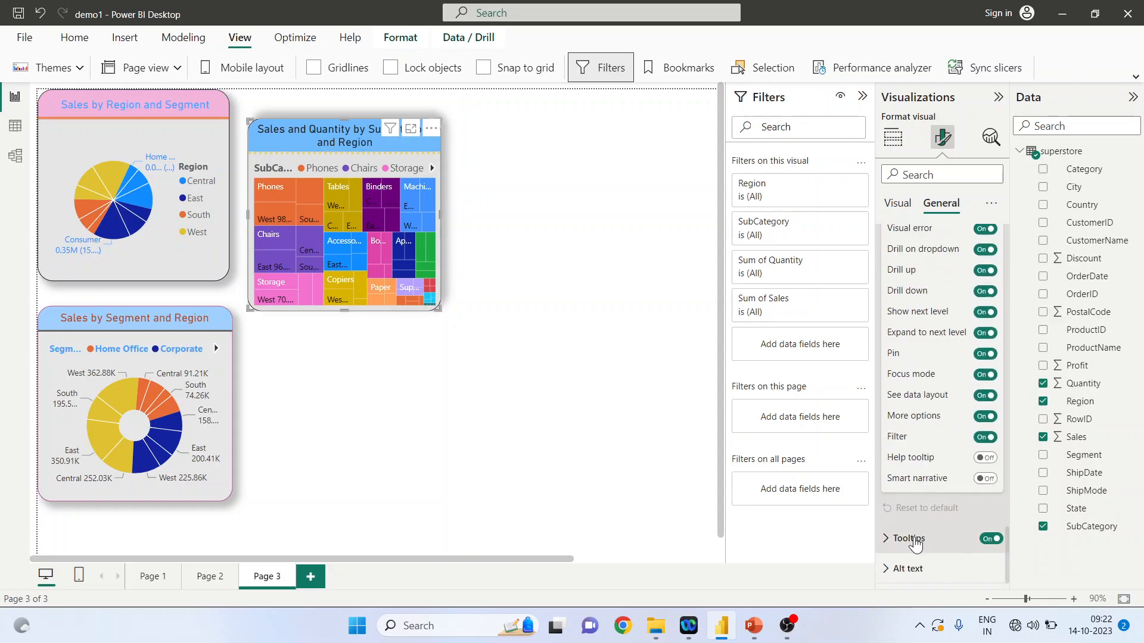
# Step: Open the treemap in focus mode and collapse the Filters and Visualizations panes
pyautogui.click(411, 130)
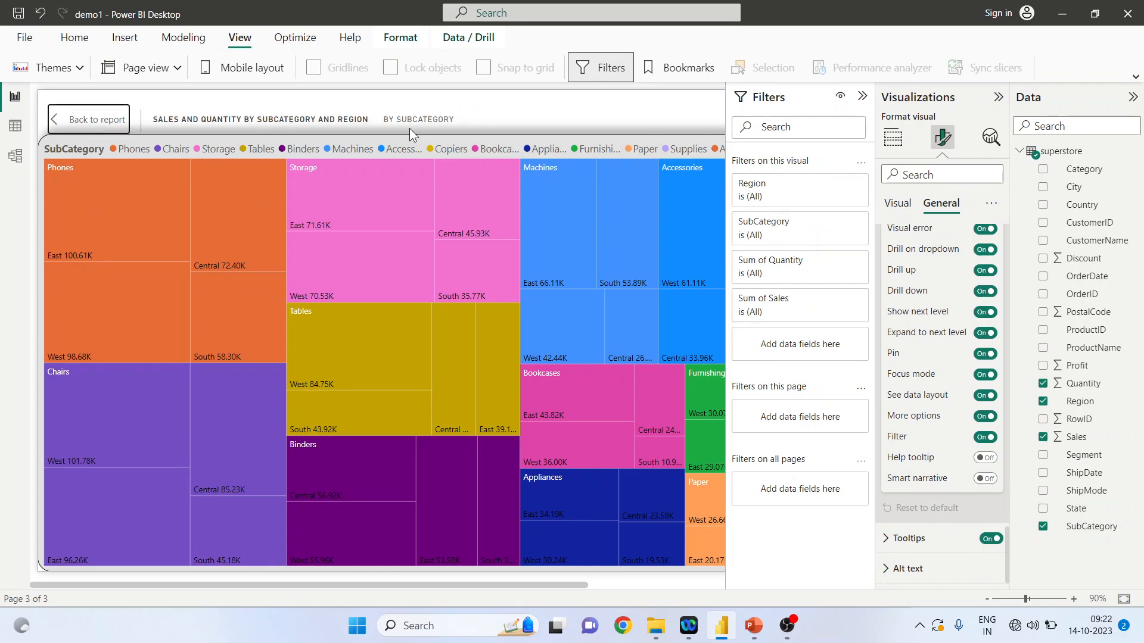
pyautogui.click(862, 98)
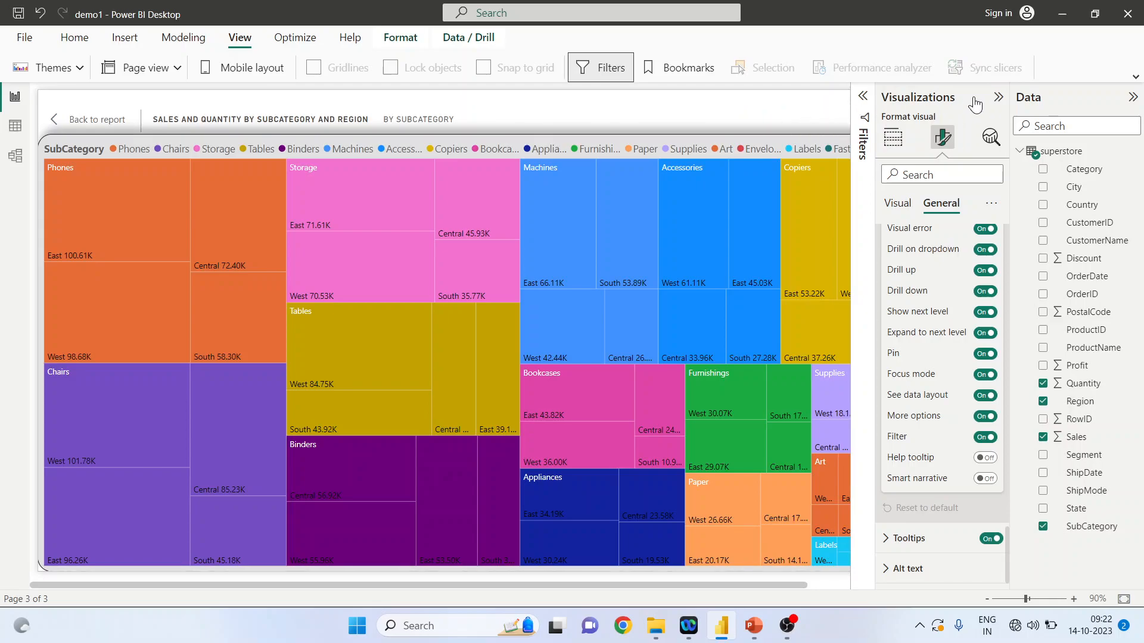
pyautogui.click(997, 97)
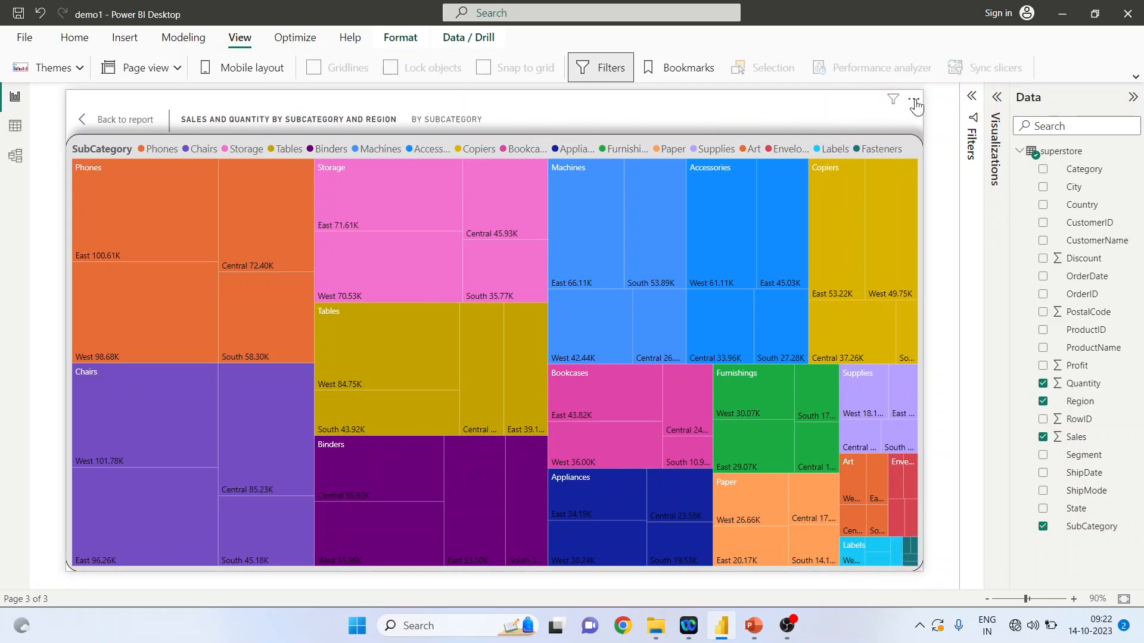
pyautogui.click(915, 100)
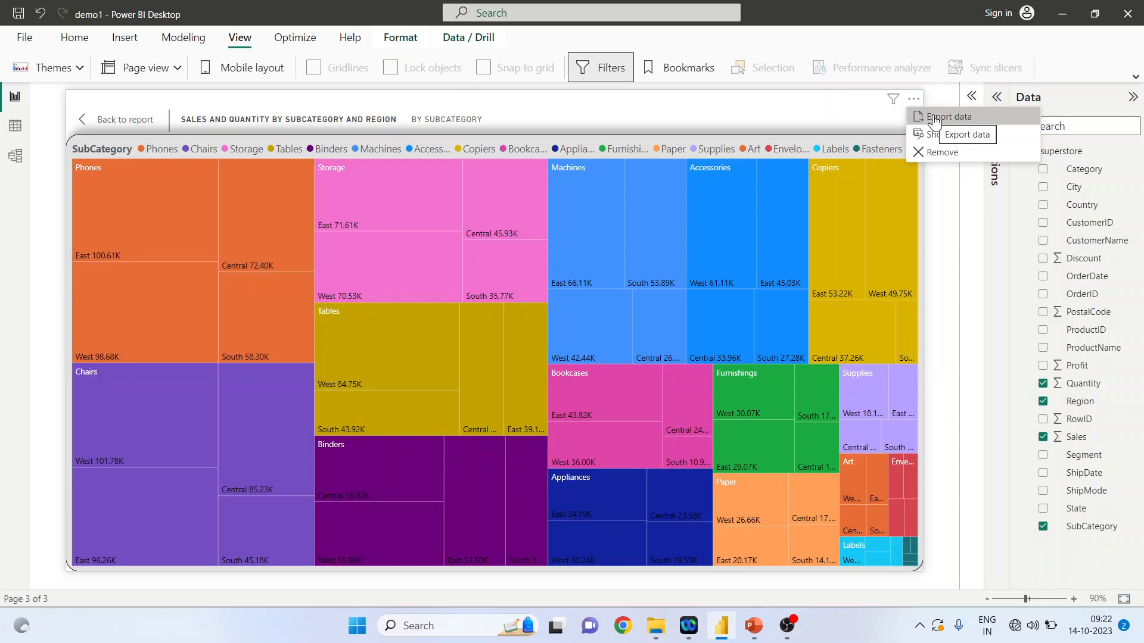
pyautogui.click(934, 118)
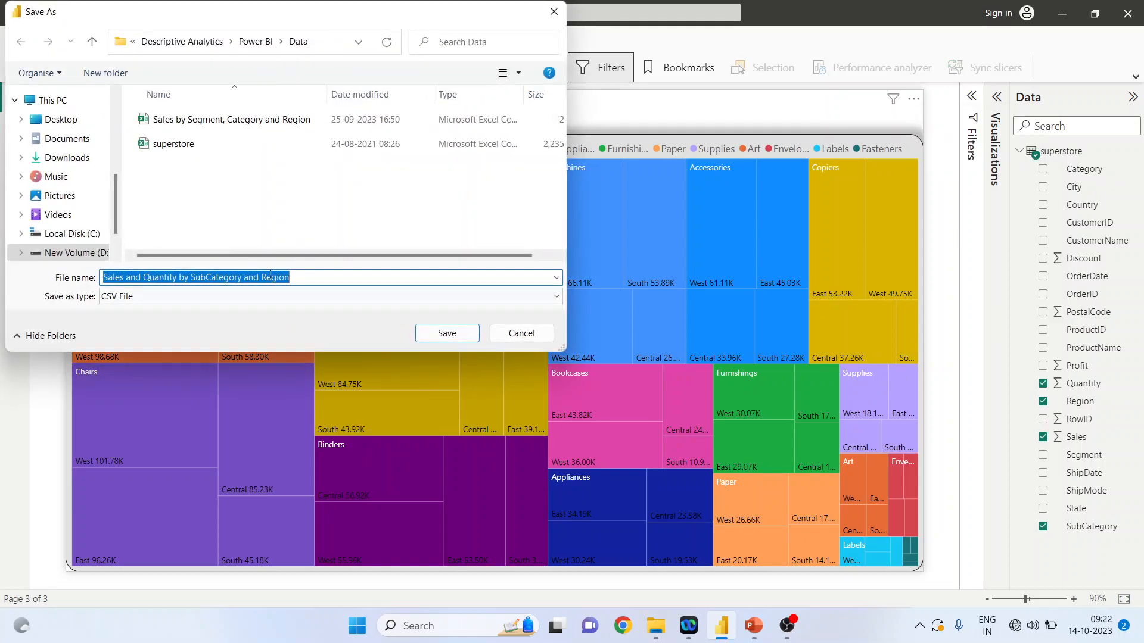
pyautogui.click(516, 334)
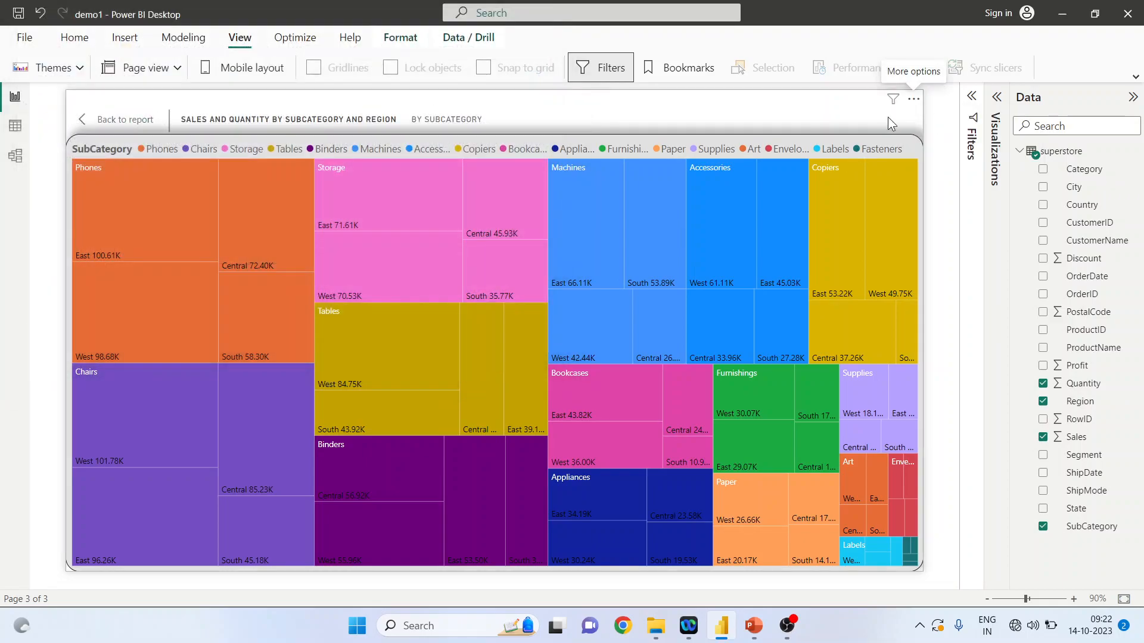
# Step: Show the treemap's data as a table and switch to the vertical layout with the table beside the chart
pyautogui.click(913, 99)
pyautogui.click(933, 133)
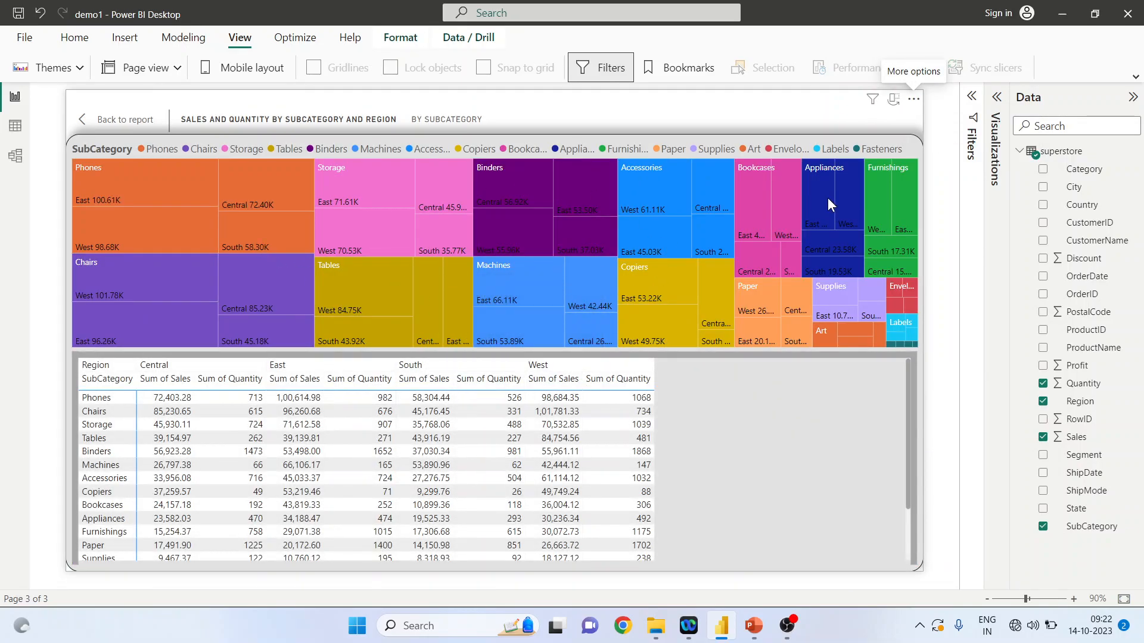
pyautogui.click(892, 100)
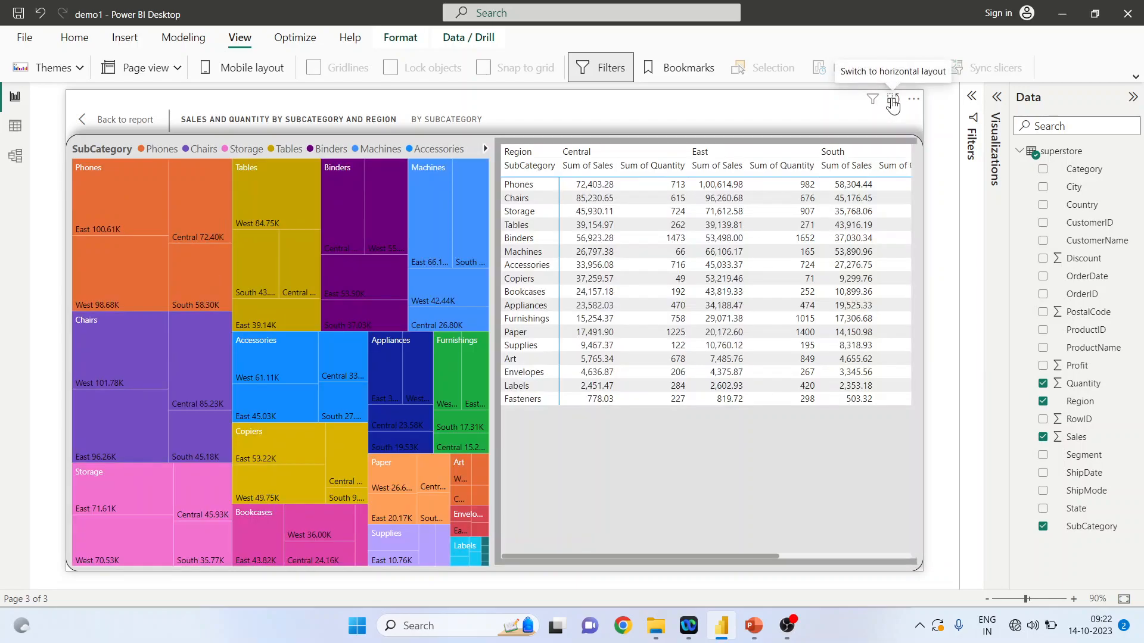
# Step: Switch to PowerPoint and start the slide show from slide 2 with the presenter's contact details
pyautogui.click(753, 625)
pyautogui.click(138, 281)
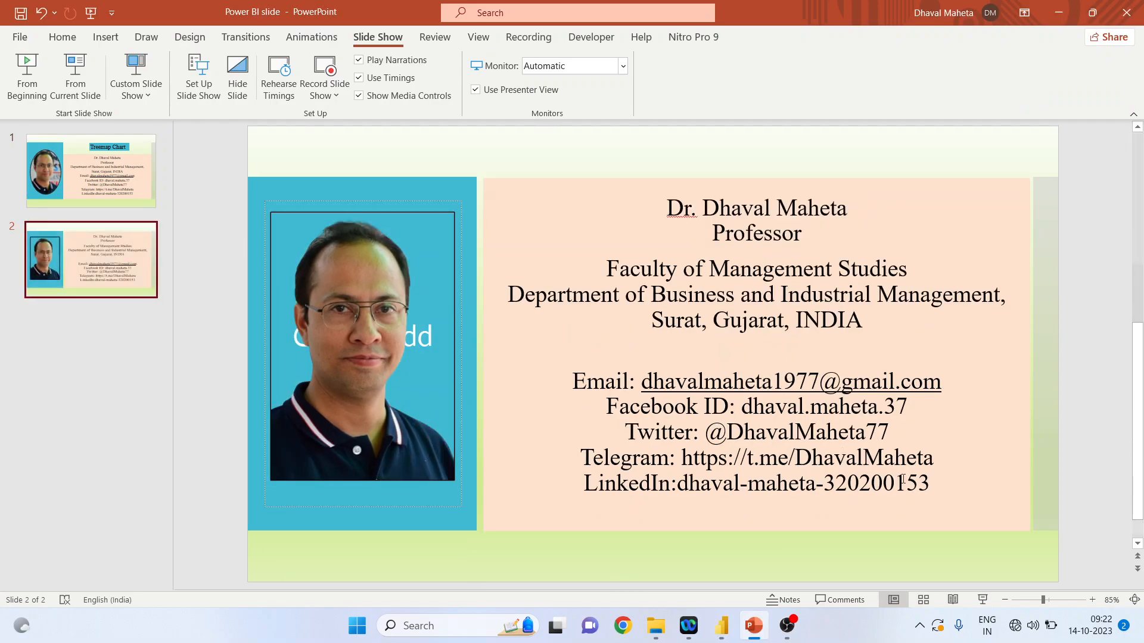
pyautogui.click(982, 602)
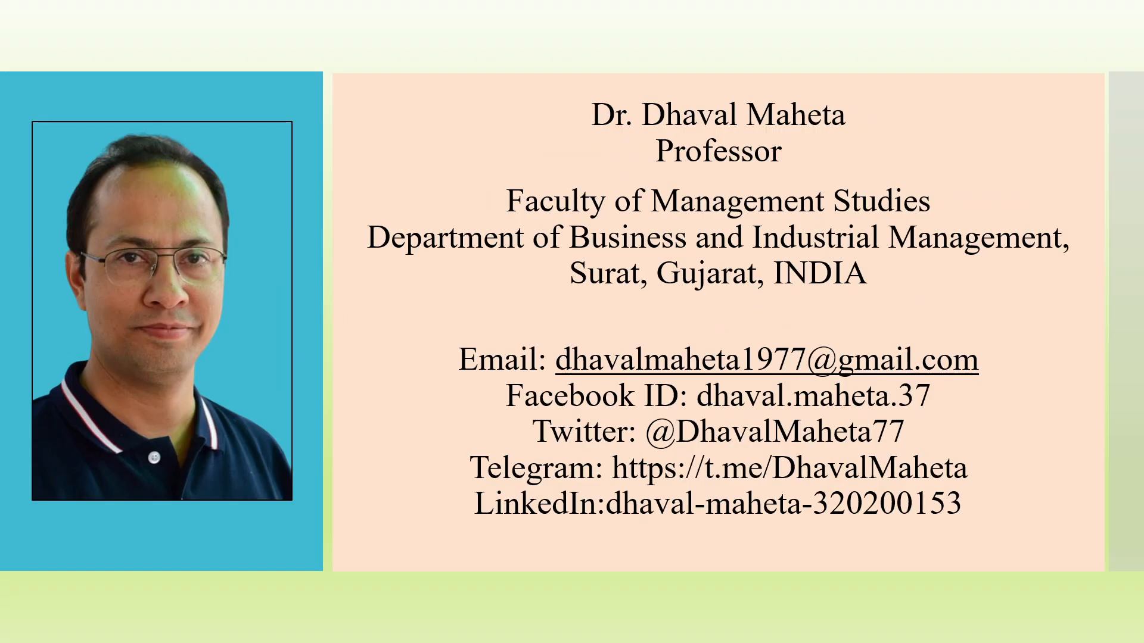